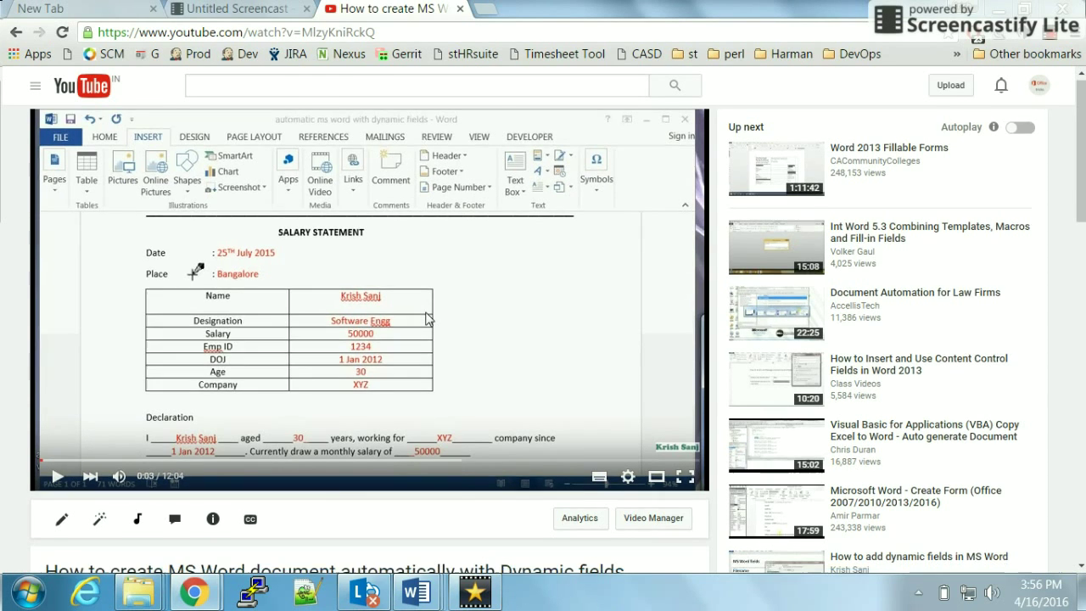
# - Scroll down the YouTube tutorial page showing the sample salary statement
pyautogui.scroll(-1, 428, 314)
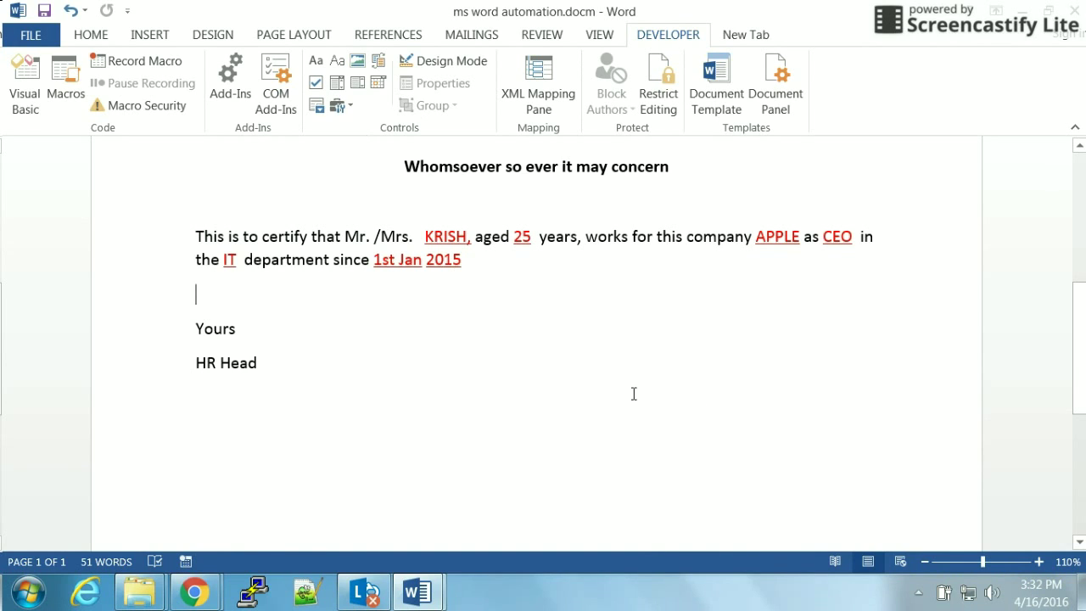
# - Open the Macros list and close it without running a macro
pyautogui.click(66, 85)
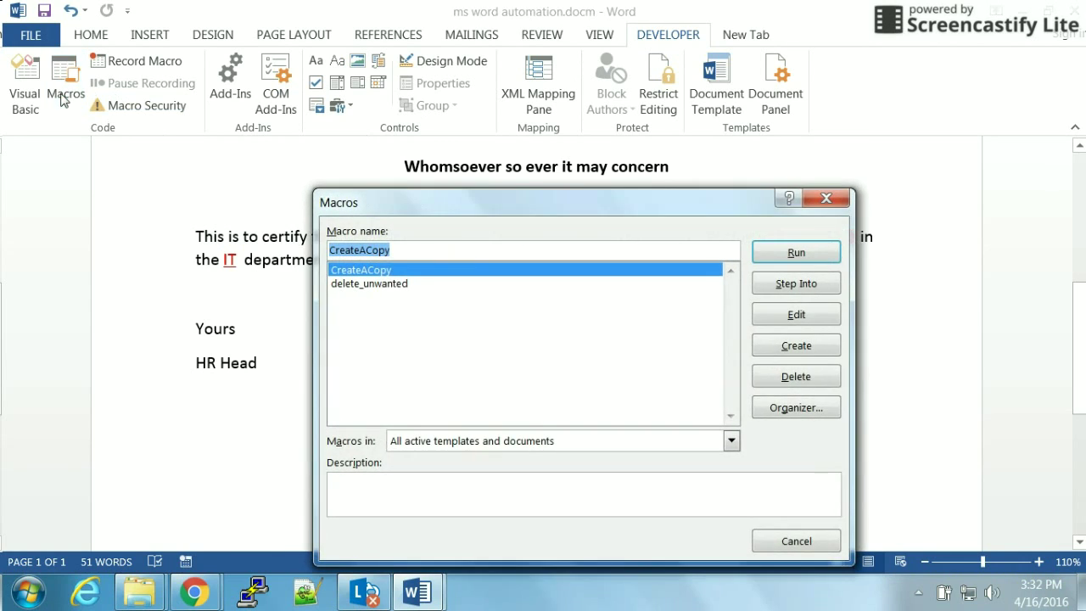
pyautogui.click(821, 198)
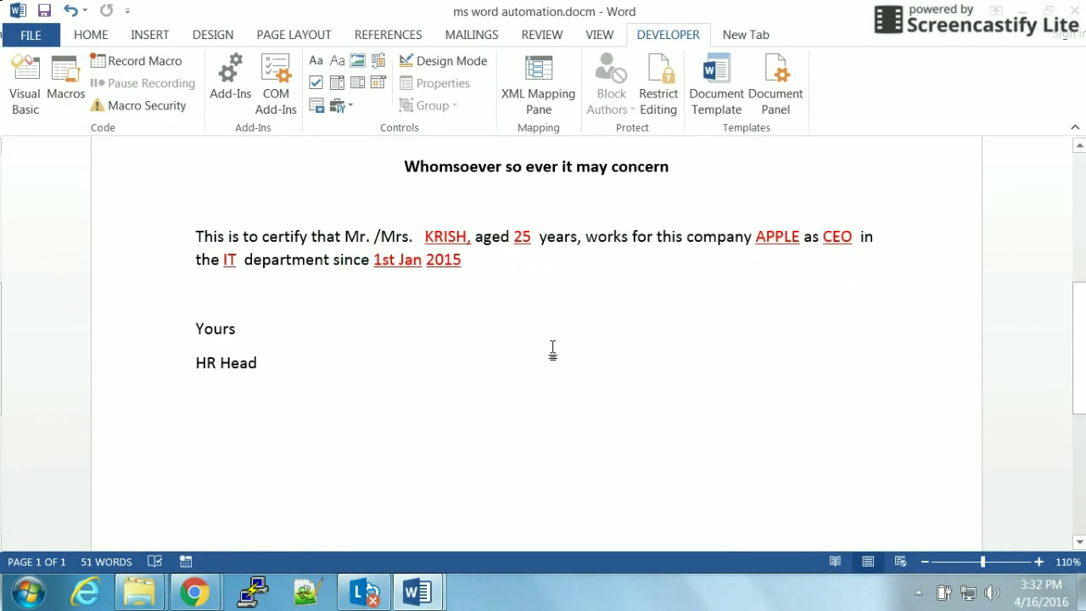
pyautogui.scroll(3, 553, 346)
pyautogui.scroll(3, 556, 348)
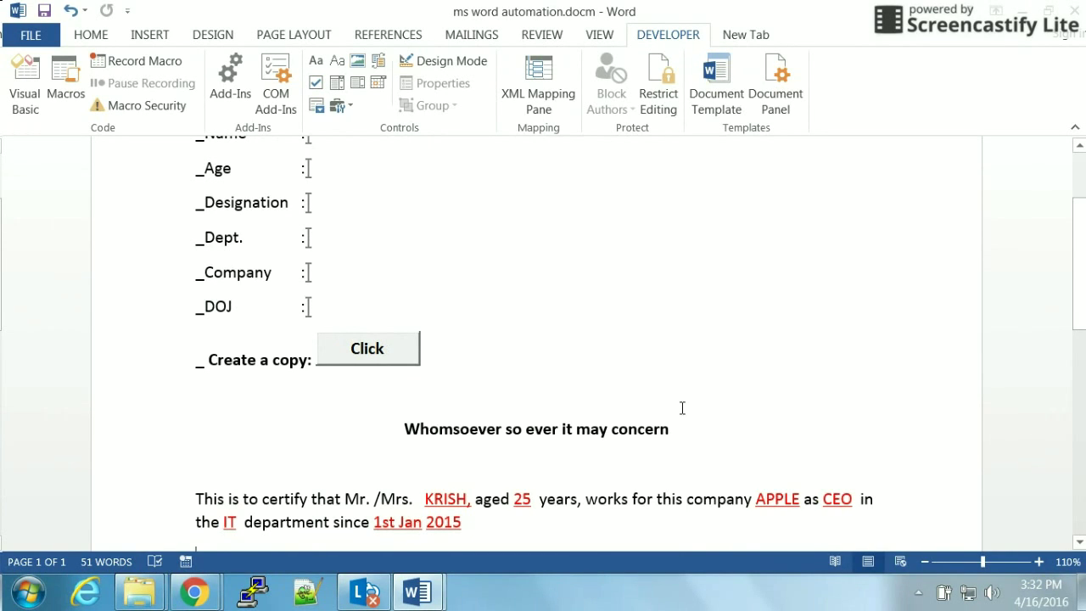
# - Start a new letter with the Click button, entering the new employee's name and age 55
pyautogui.click(384, 352)
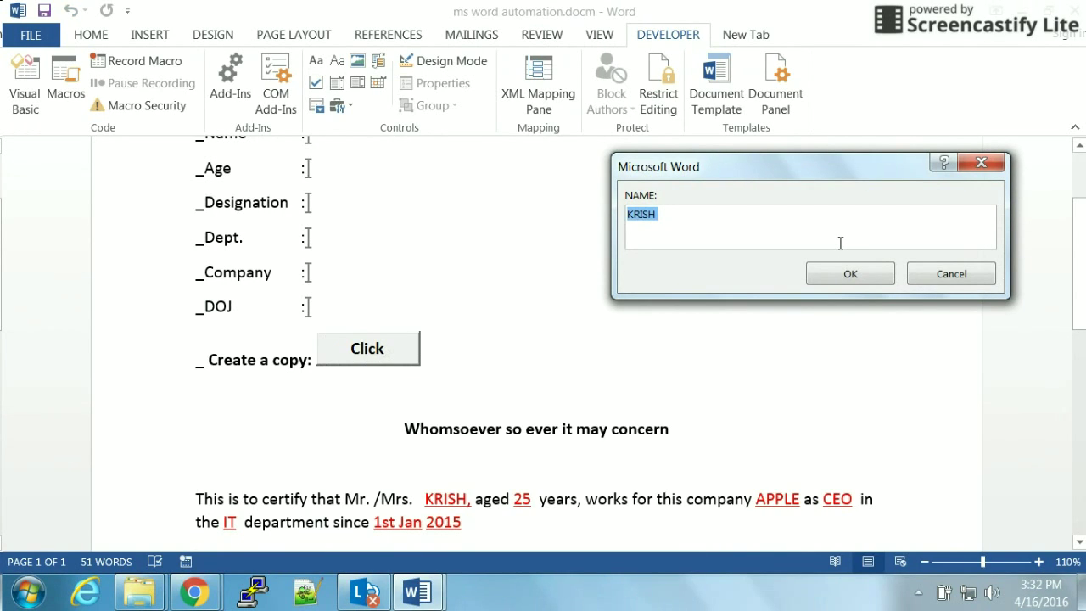
pyautogui.write('STEARE')
pyautogui.press('BackSpace')
pyautogui.press('BackSpace')
pyautogui.write('VE ')
pyautogui.write('JOBS')
pyautogui.click(820, 274)
pyautogui.write('35')
pyautogui.click(820, 273)
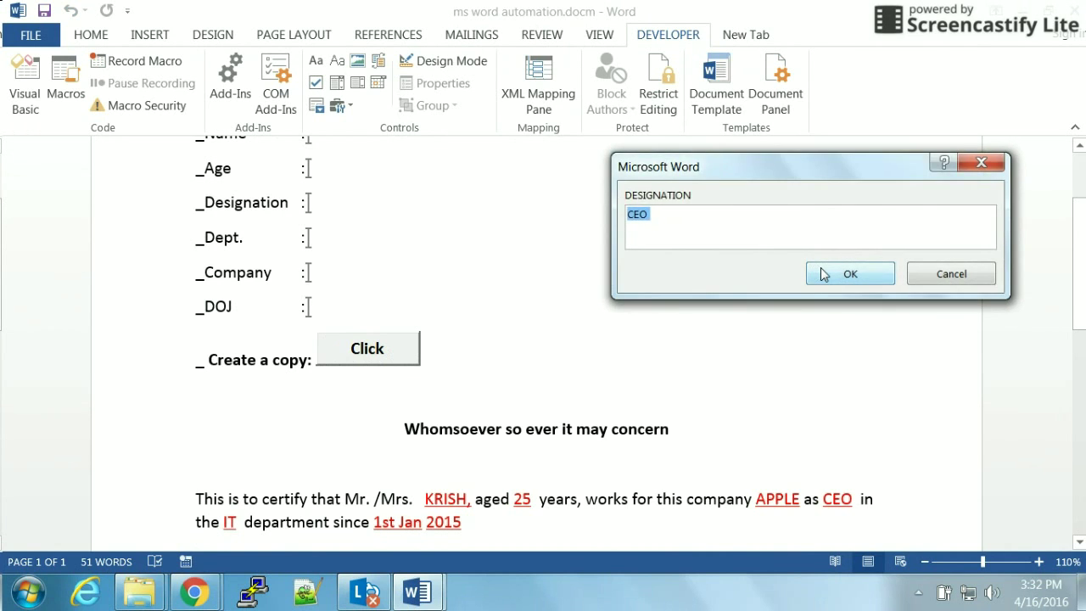
# - Keep CEO, IT and APPLE, set joining date 1st Jan 2008, and show HR_LETTERS
pyautogui.click(821, 274)
pyautogui.click(821, 274)
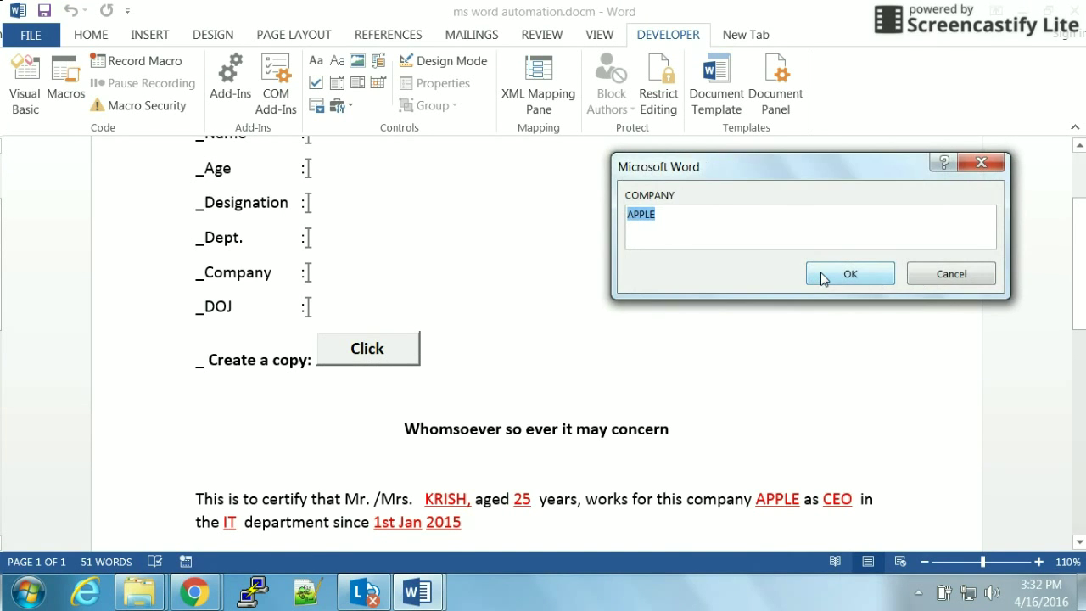
pyautogui.click(821, 273)
pyautogui.click(726, 216)
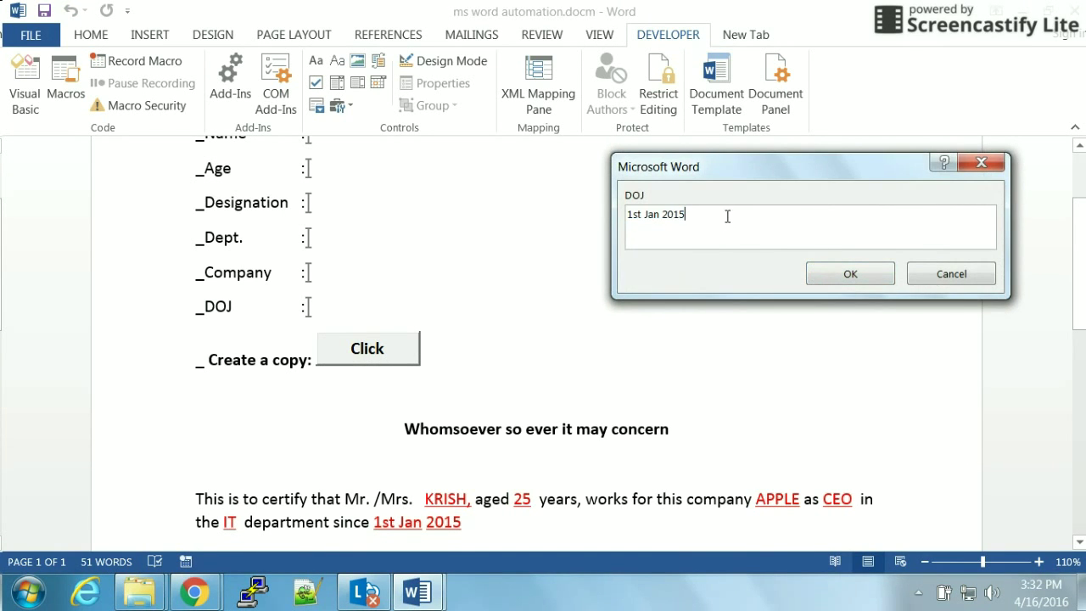
pyautogui.press('BackSpace')
pyautogui.press('BackSpace')
pyautogui.write('0')
pyautogui.click(812, 273)
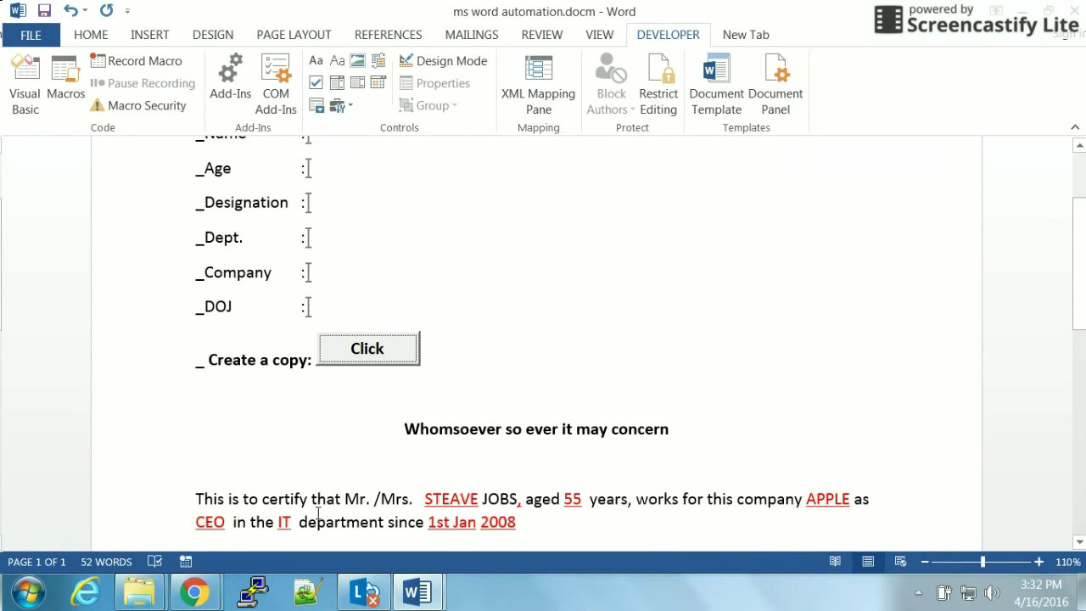
pyautogui.click(140, 591)
pyautogui.click(287, 509)
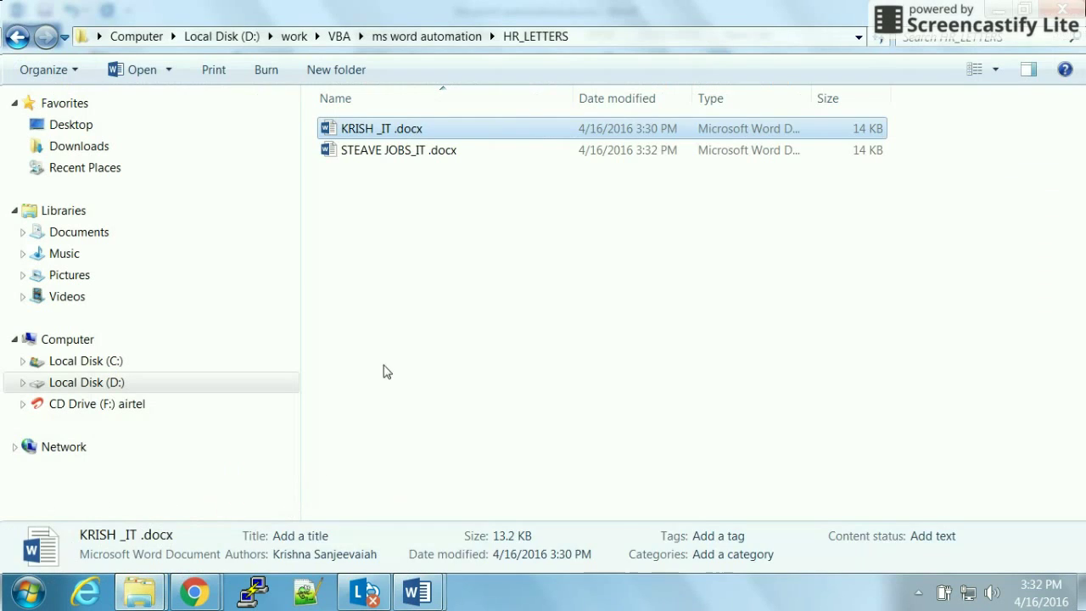
# - Refresh the HR_LETTERS folder and open the newly saved letter
pyautogui.rightClick(466, 235)
pyautogui.click(533, 304)
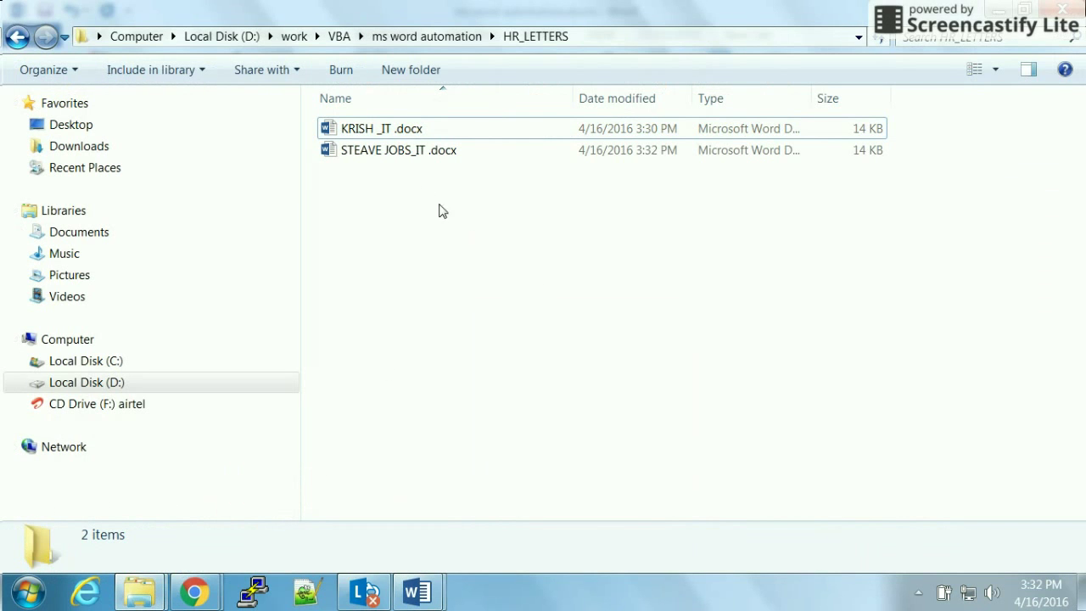
pyautogui.doubleClick(390, 150)
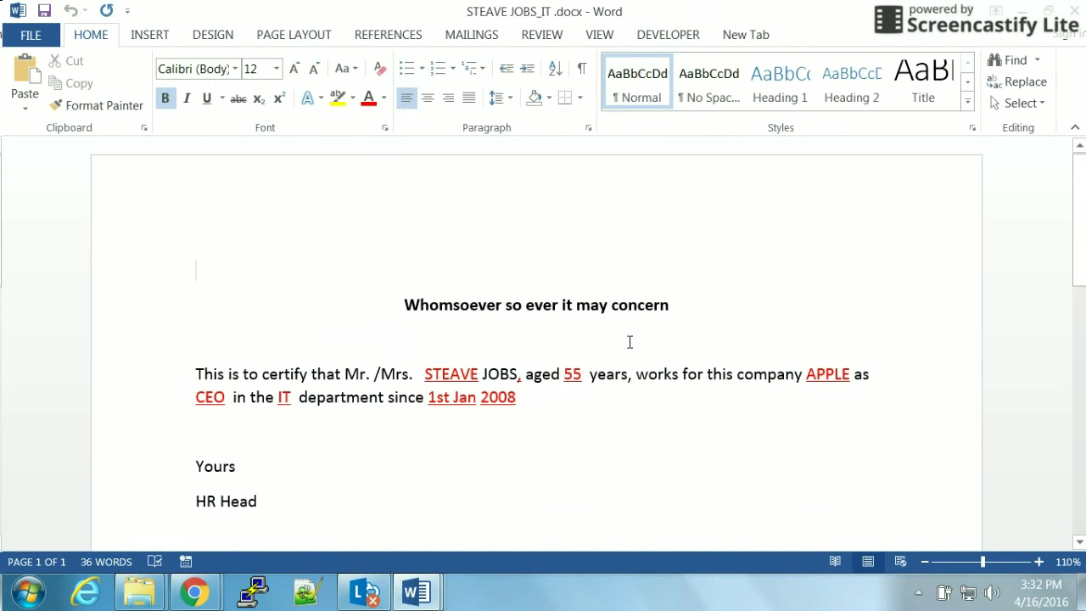
# - Review the letter, then switch back to ms word automation.docm
pyautogui.scroll(-3, 630, 342)
pyautogui.scroll(2, 630, 341)
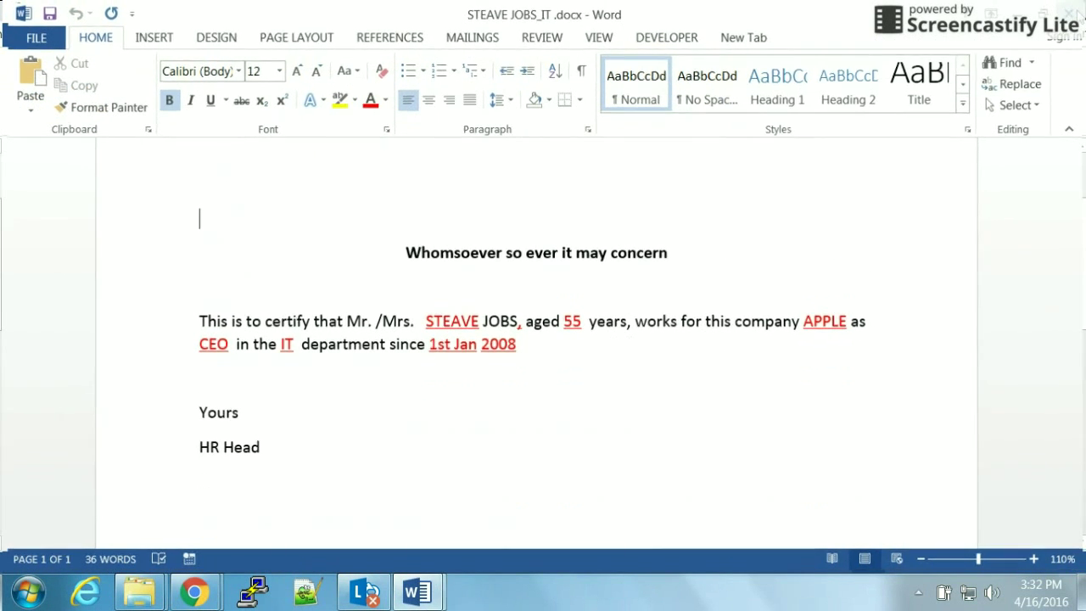
pyautogui.hotkey('alt', 'Tab')
pyautogui.scroll(3, 593, 277)
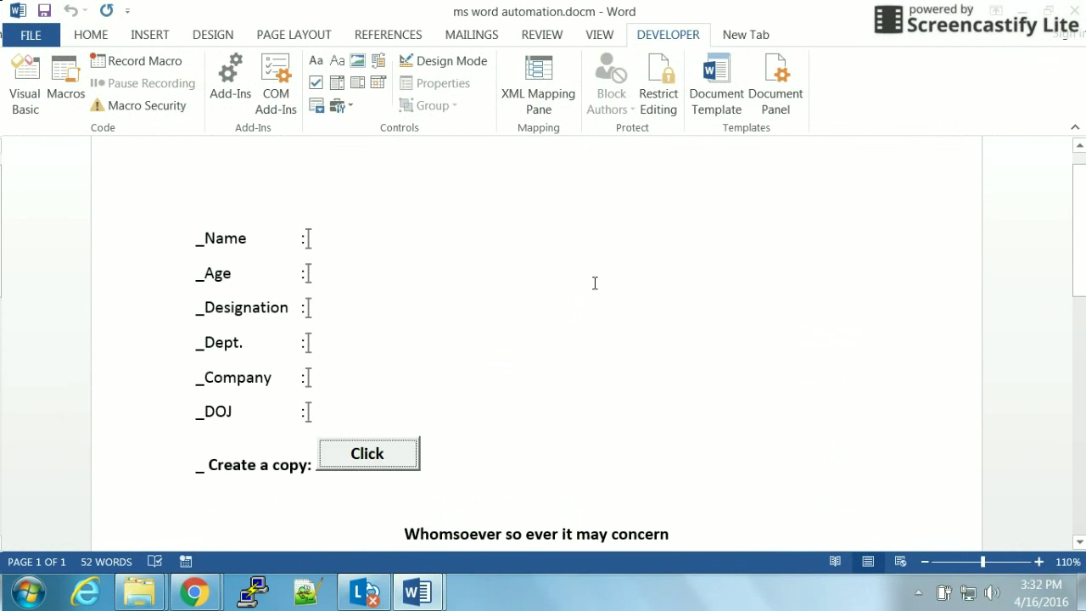
# - Start another letter, entering the employee's name and age 25
pyautogui.scroll(-2, 594, 283)
pyautogui.scroll(-2, 594, 283)
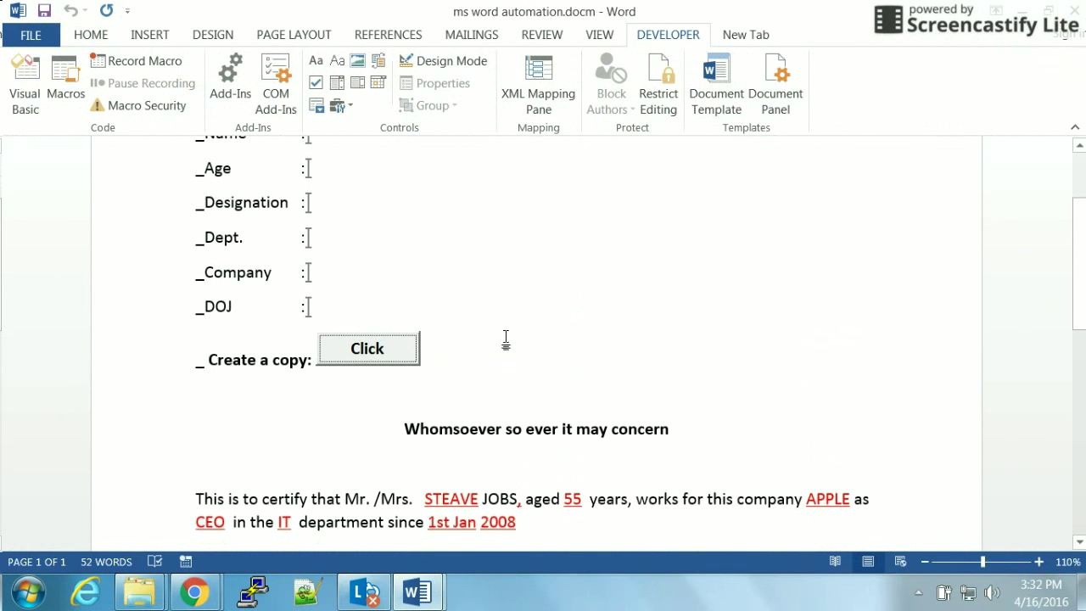
pyautogui.click(360, 356)
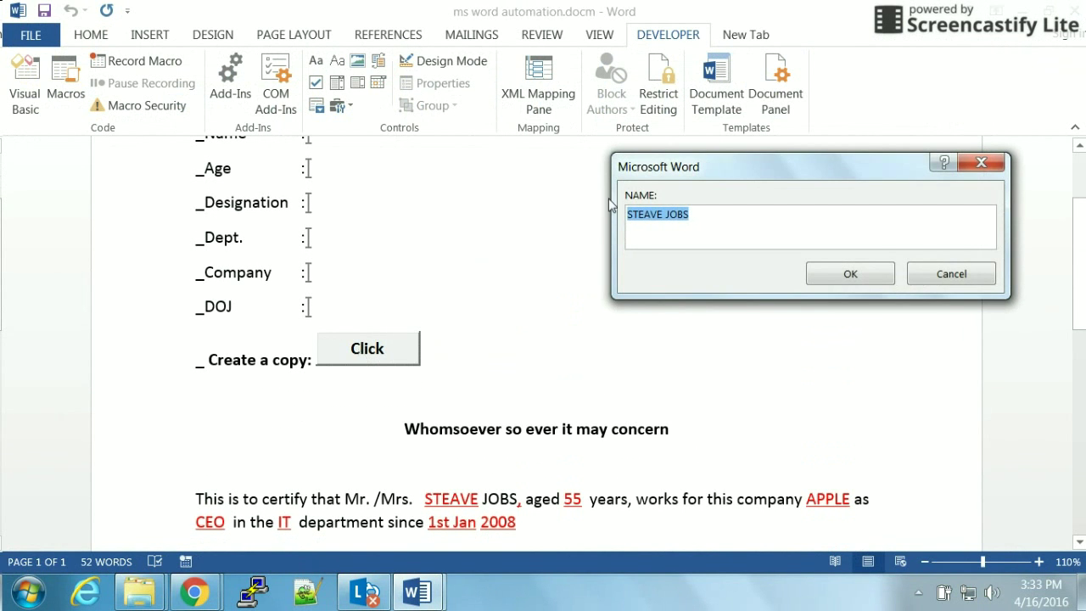
pyautogui.moveTo(676, 184); pyautogui.dragTo(597, 182)
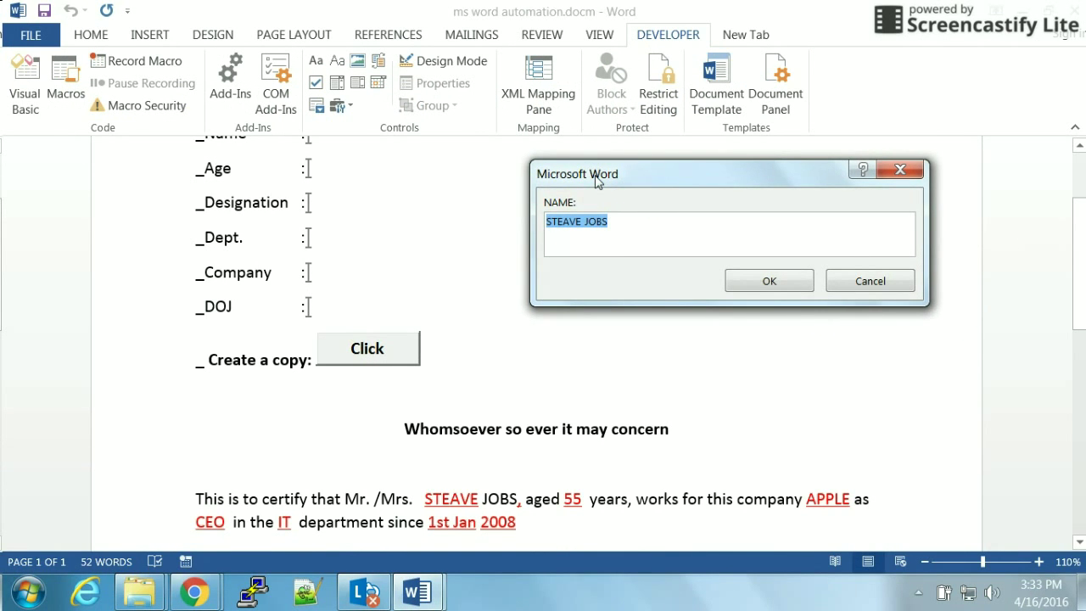
pyautogui.write('KRISHNA S')
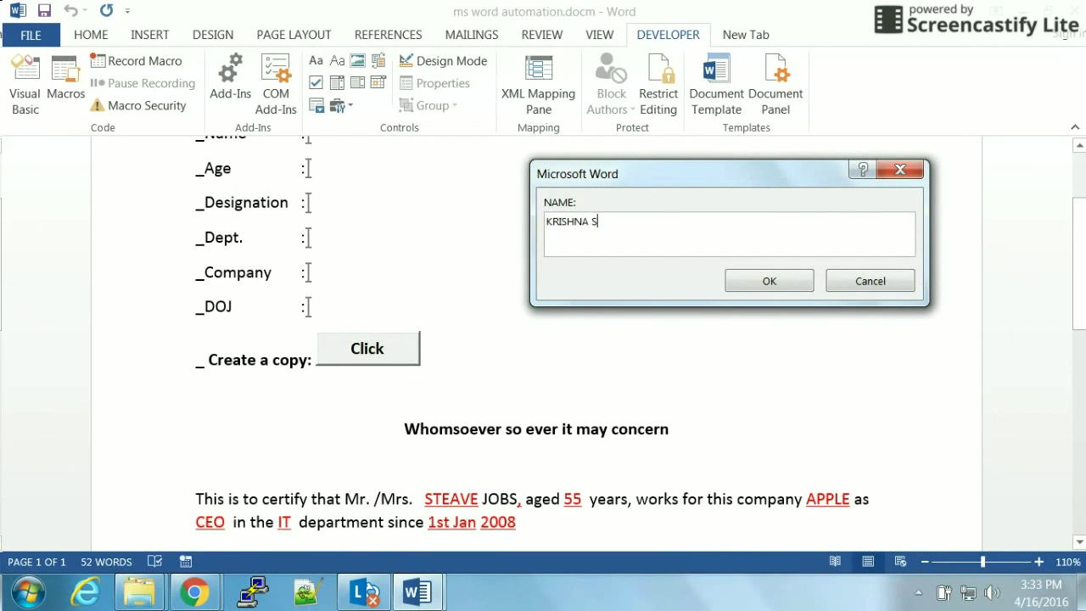
pyautogui.click(758, 288)
pyautogui.write('25')
pyautogui.click(753, 284)
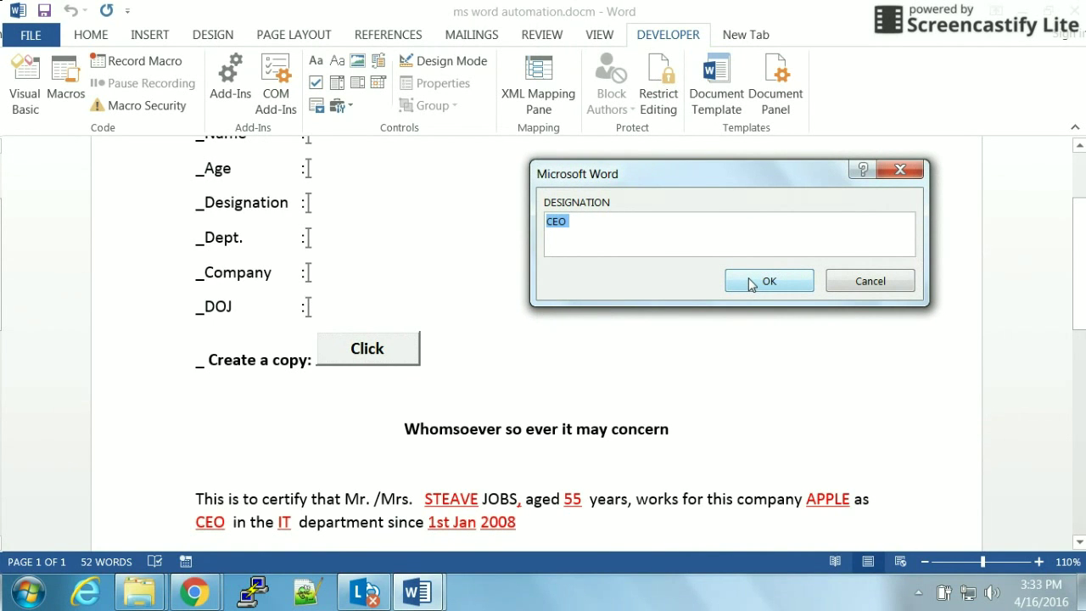
# - Enter SOFTWARE ENGG, keep IT and APPLE, set joining date 1st Jan 2015, and show HR_LETTERS
pyautogui.write('SOFTWARE ENGG')
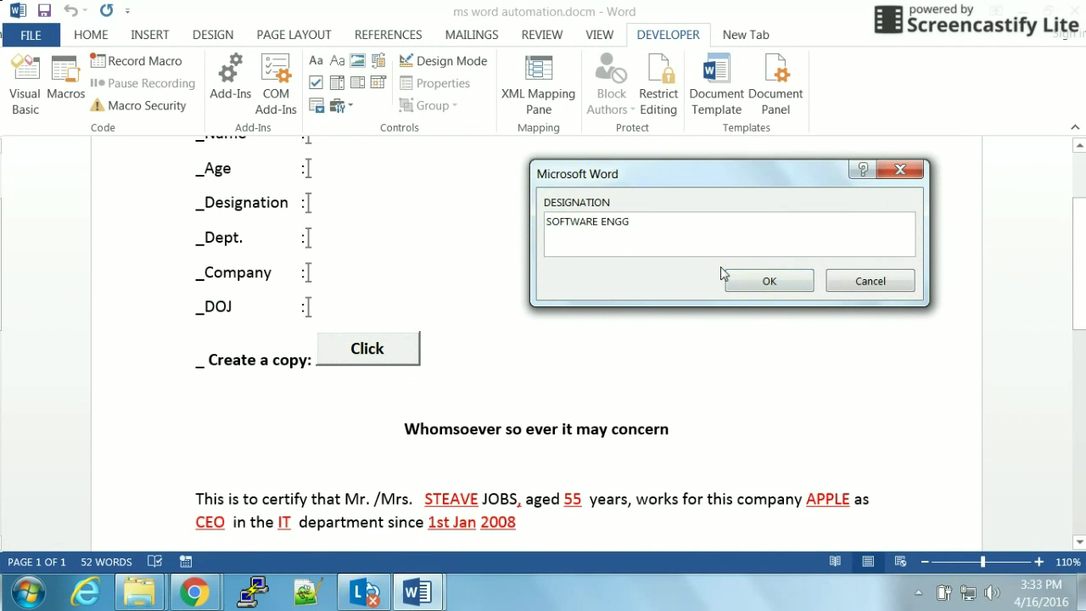
pyautogui.click(773, 284)
pyautogui.click(773, 283)
pyautogui.click(773, 284)
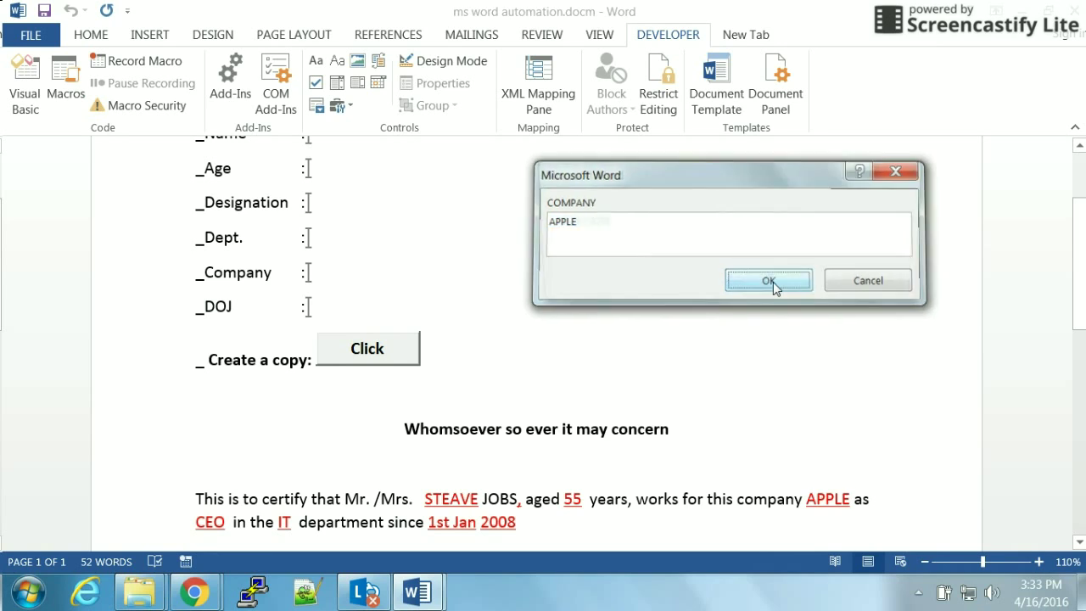
pyautogui.click(614, 219)
pyautogui.press('BackSpace')
pyautogui.press('BackSpace')
pyautogui.write('15')
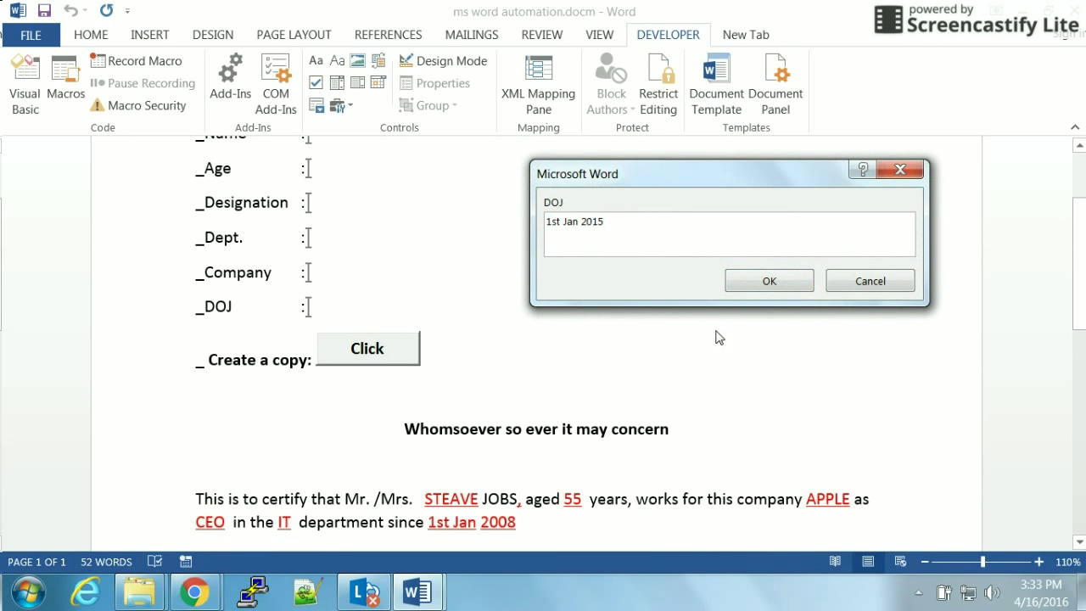
pyautogui.click(747, 285)
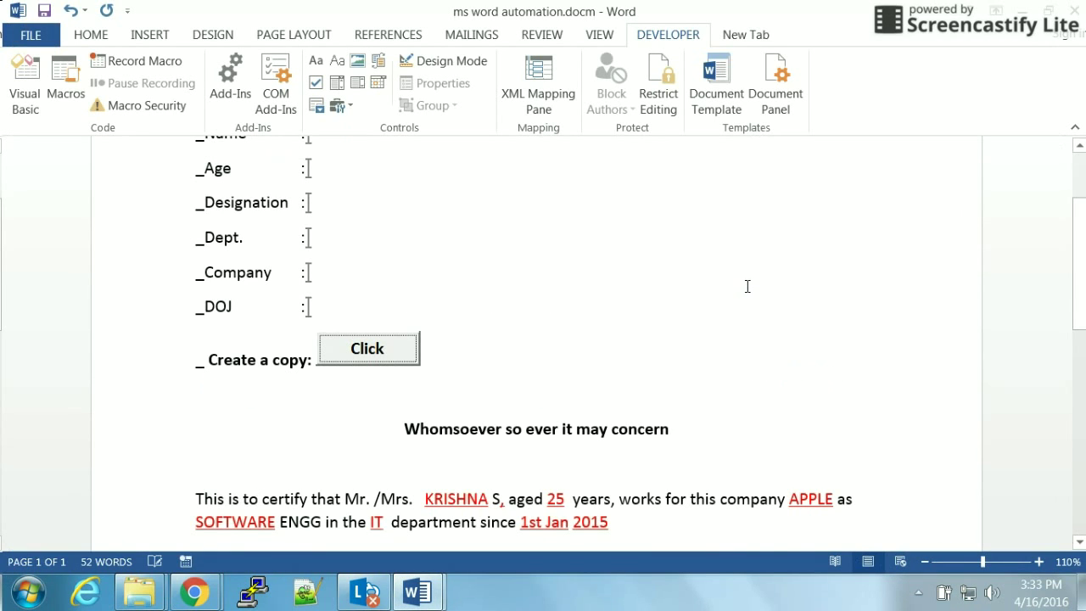
pyautogui.moveTo(140, 591)
pyautogui.click(359, 489)
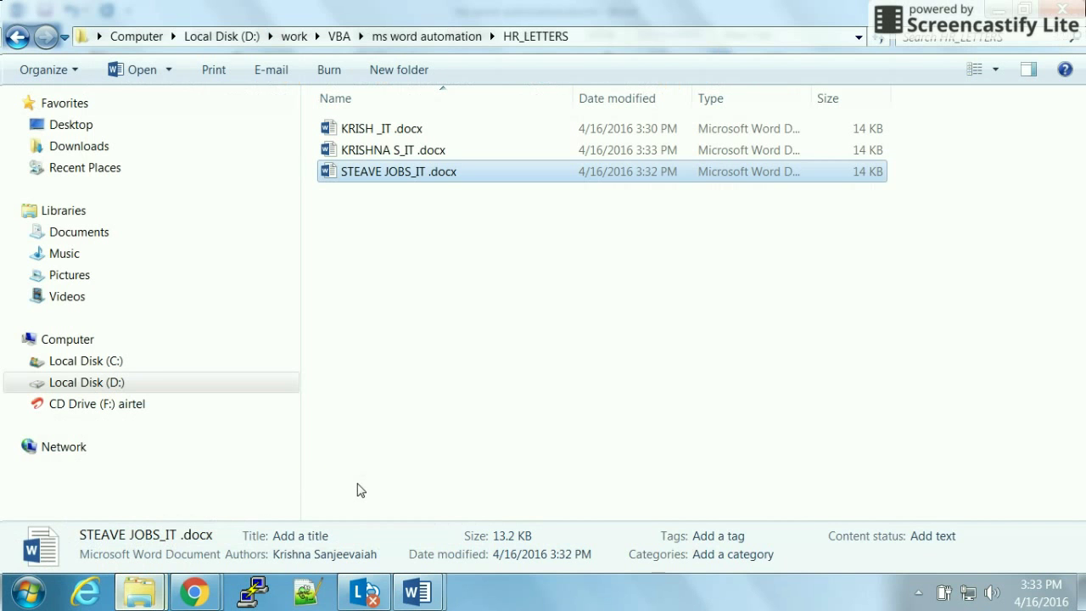
# - Check the HR_LETTERS folder and Word template, ending with HR_LETTERS in front
pyautogui.click(522, 314)
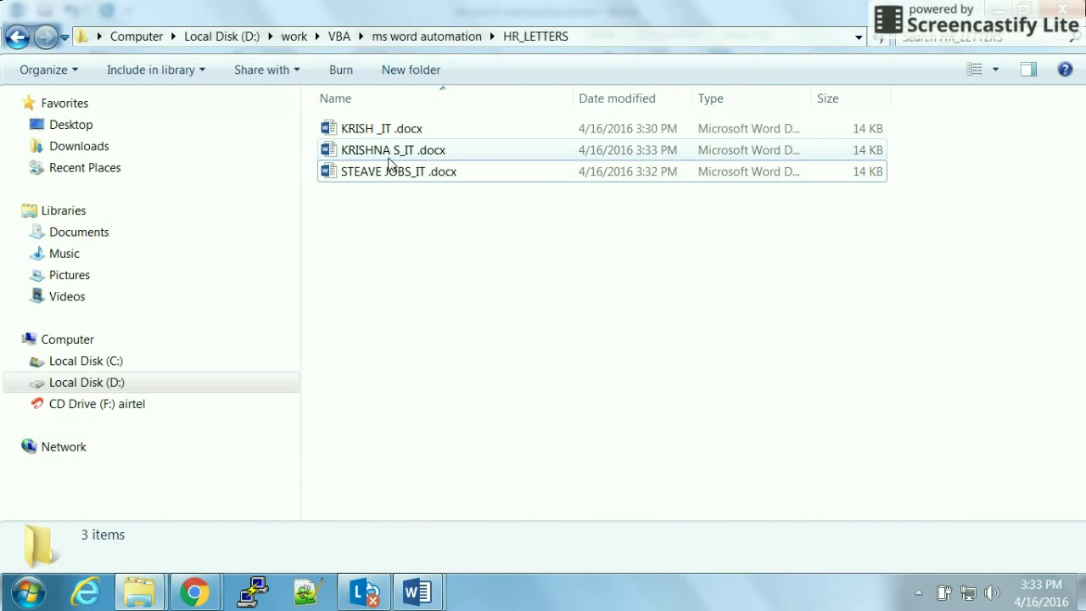
pyautogui.hotkey('alt', 'Tab')
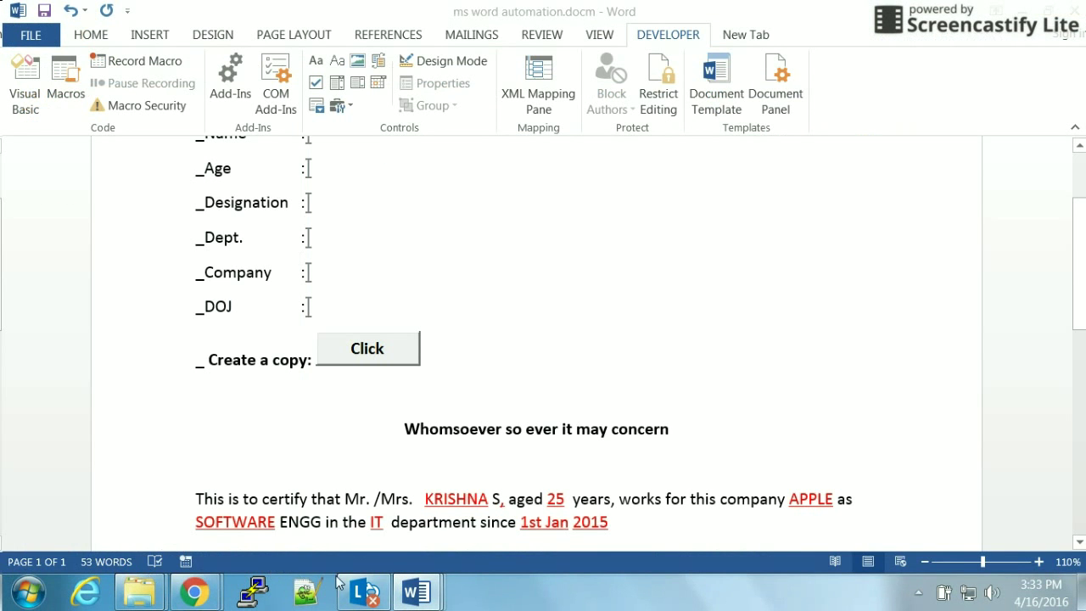
pyautogui.moveTo(415, 592)
pyautogui.click(367, 348)
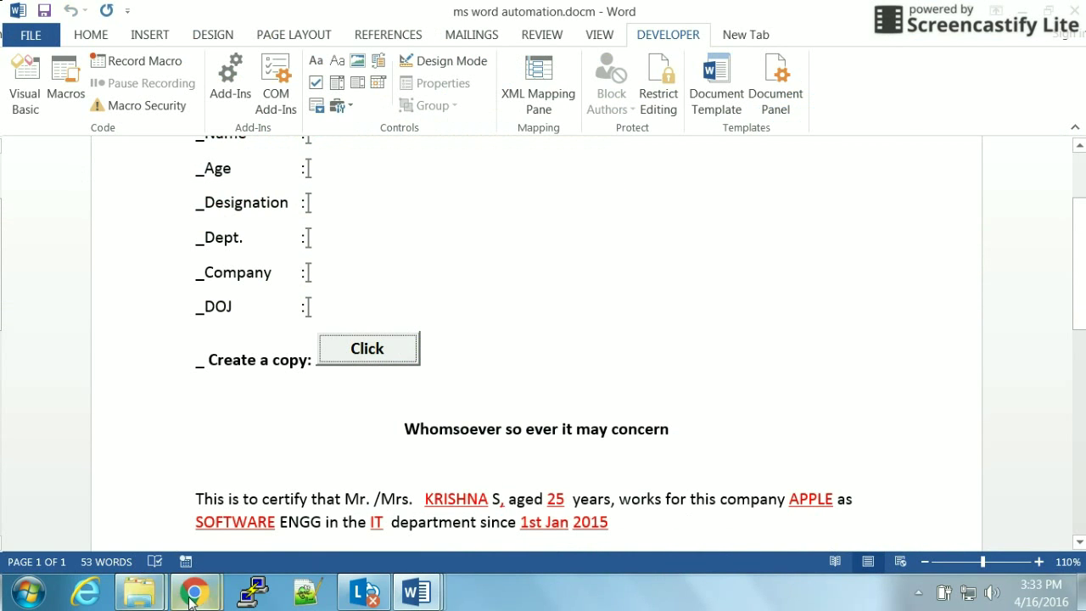
pyautogui.moveTo(140, 591)
pyautogui.click(340, 533)
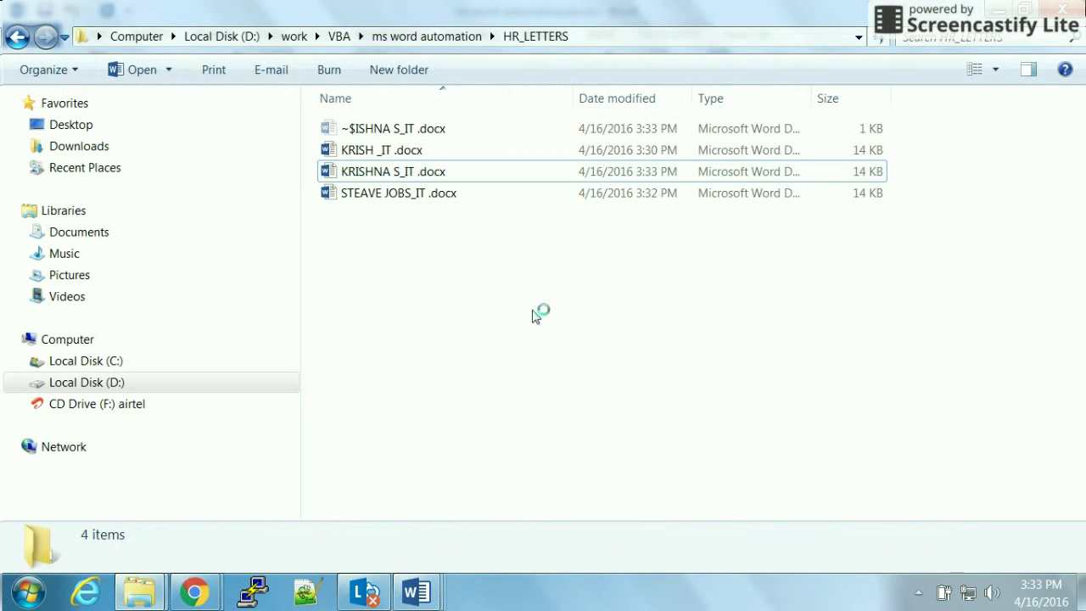
# - Refresh the folder, close the template without saving, and open the new employee's .docx letter
pyautogui.rightClick(541, 314)
pyautogui.click(558, 311)
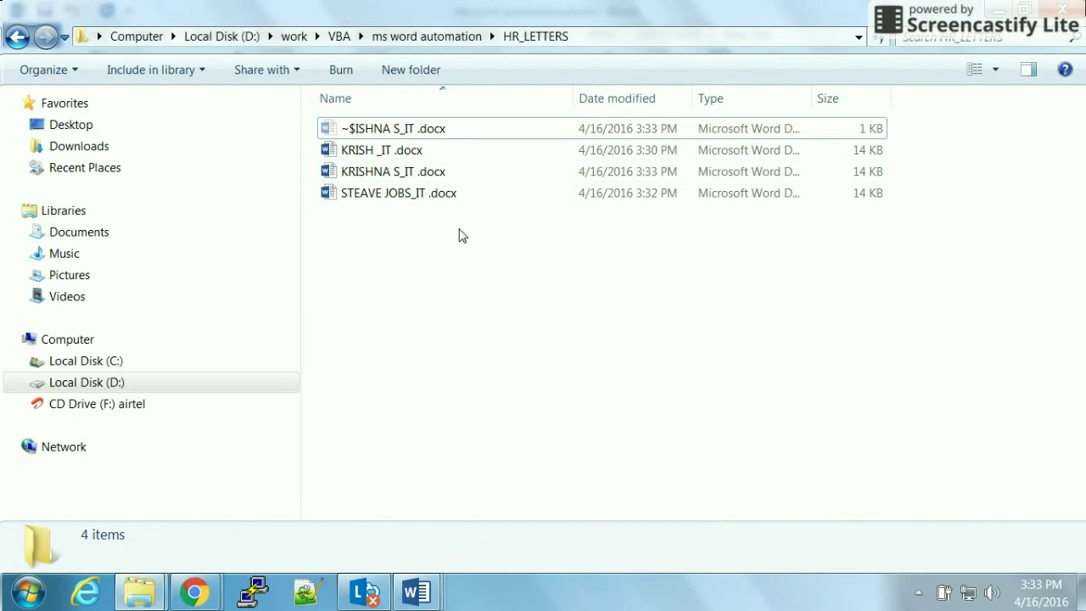
pyautogui.click(385, 178)
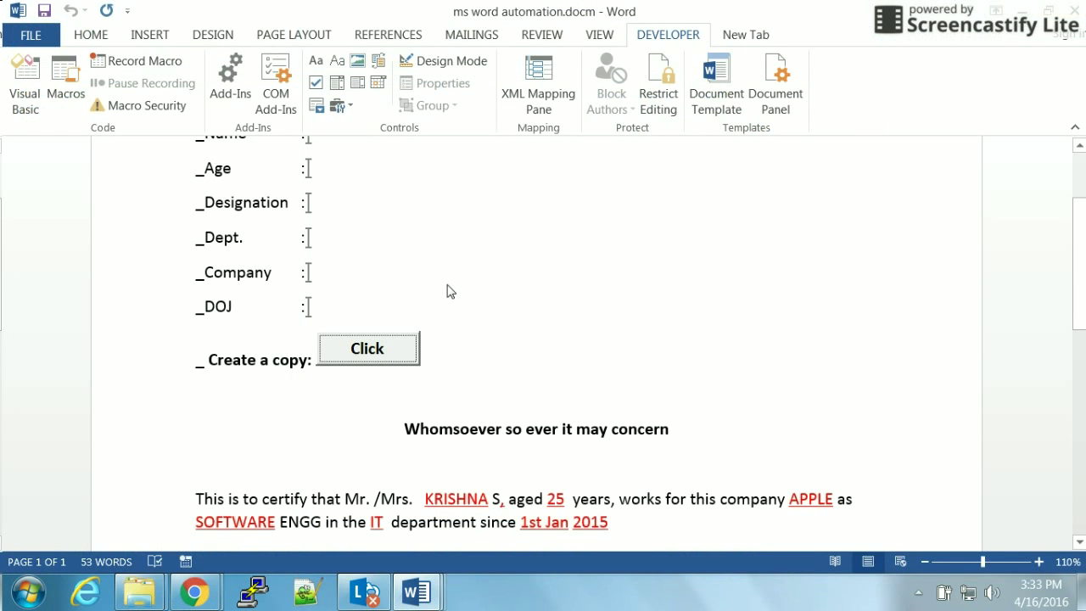
pyautogui.click(1076, 9)
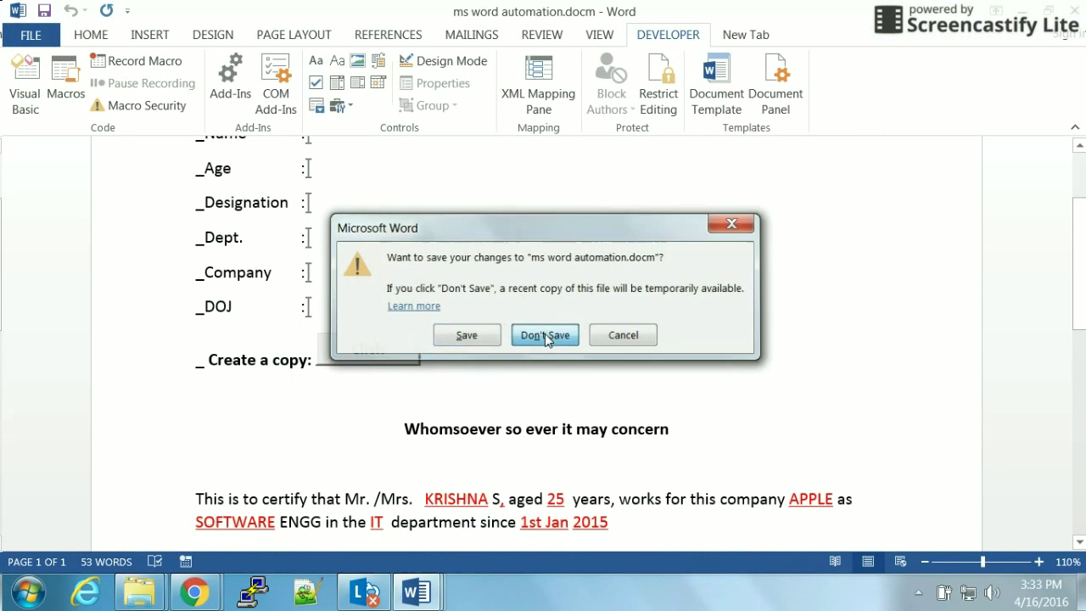
pyautogui.click(545, 332)
pyautogui.doubleClick(431, 171)
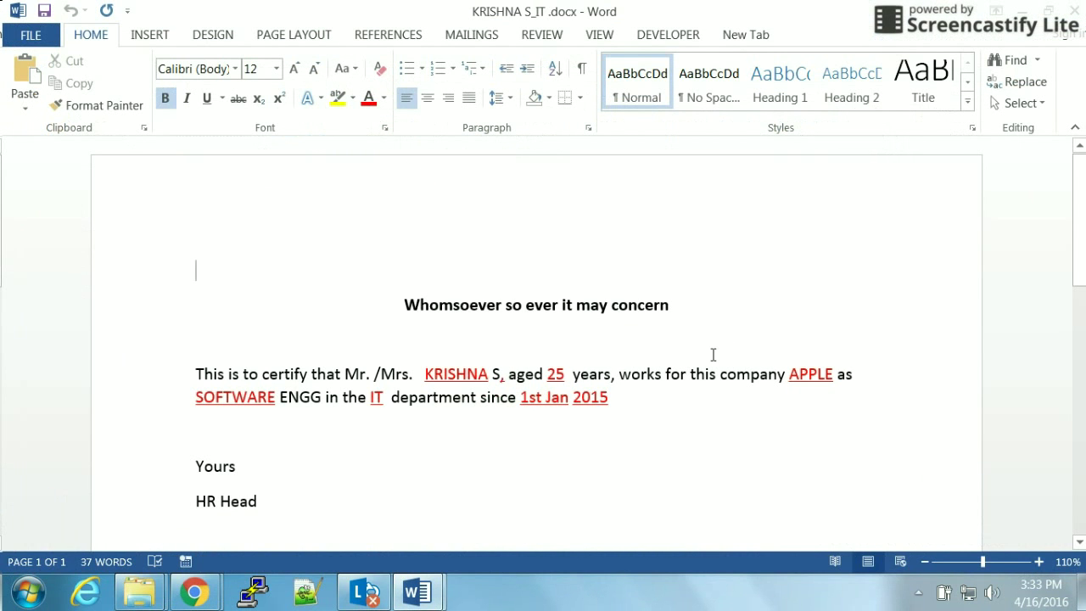
# - Select the letter text down to 'Yours', deselect it, and close the letter with Alt+F4
pyautogui.moveTo(161, 369); pyautogui.dragTo(231, 463)
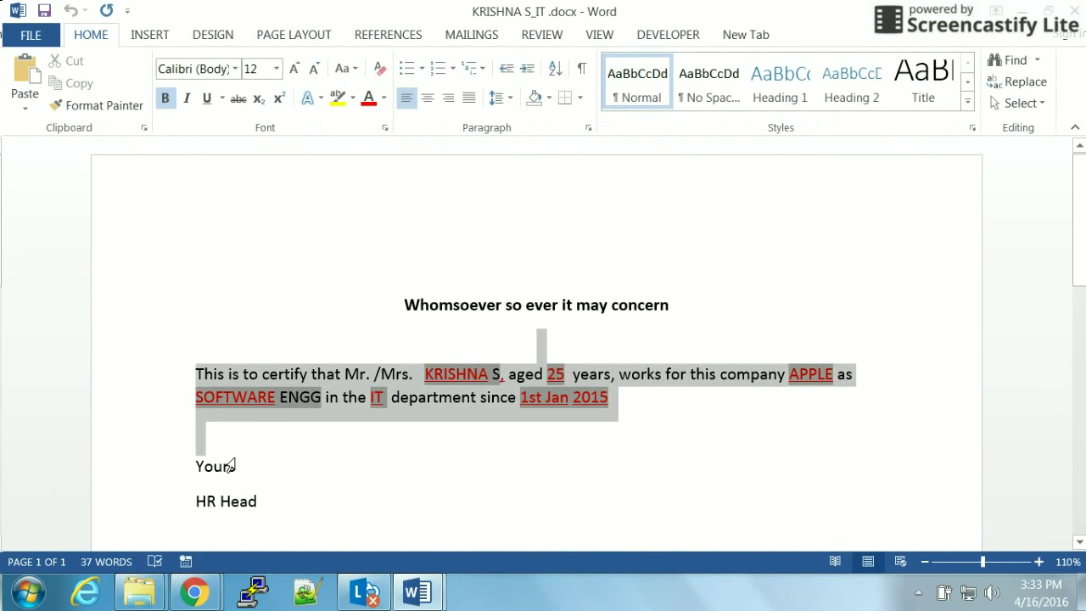
pyautogui.click(478, 488)
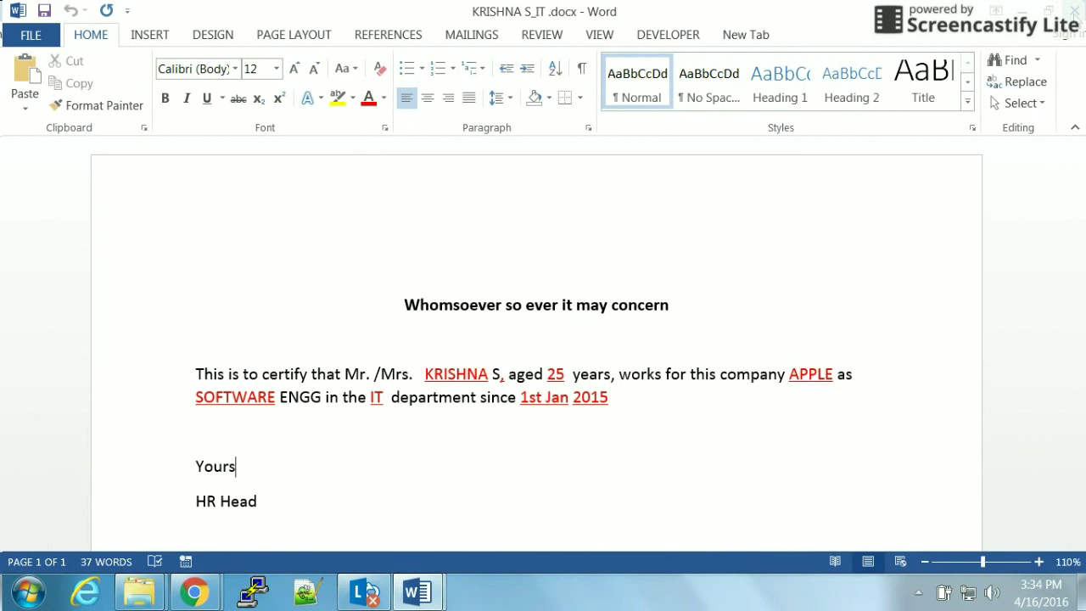
pyautogui.hotkey('alt', 'F4')
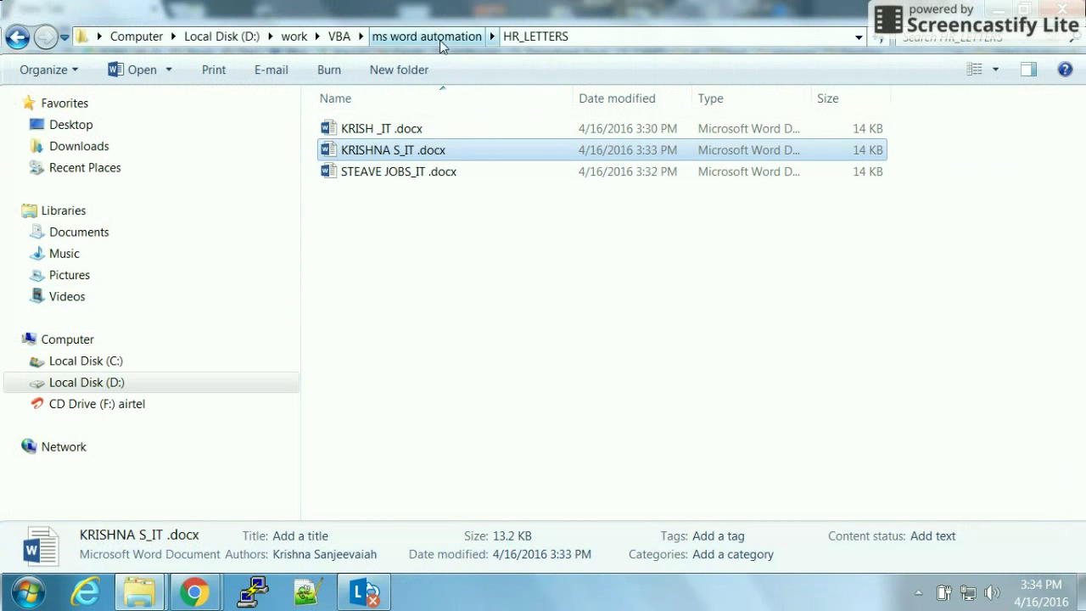
# - Go up to the ms word automation folder and open ms word automation.docm in Word
pyautogui.click(425, 37)
pyautogui.click(435, 195)
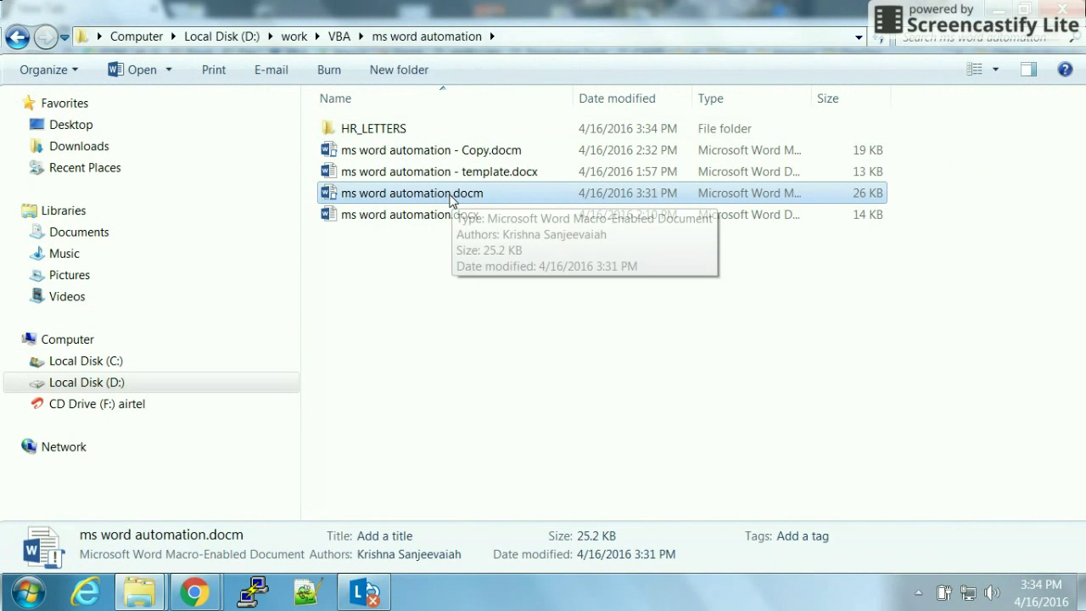
pyautogui.rightClick(450, 199)
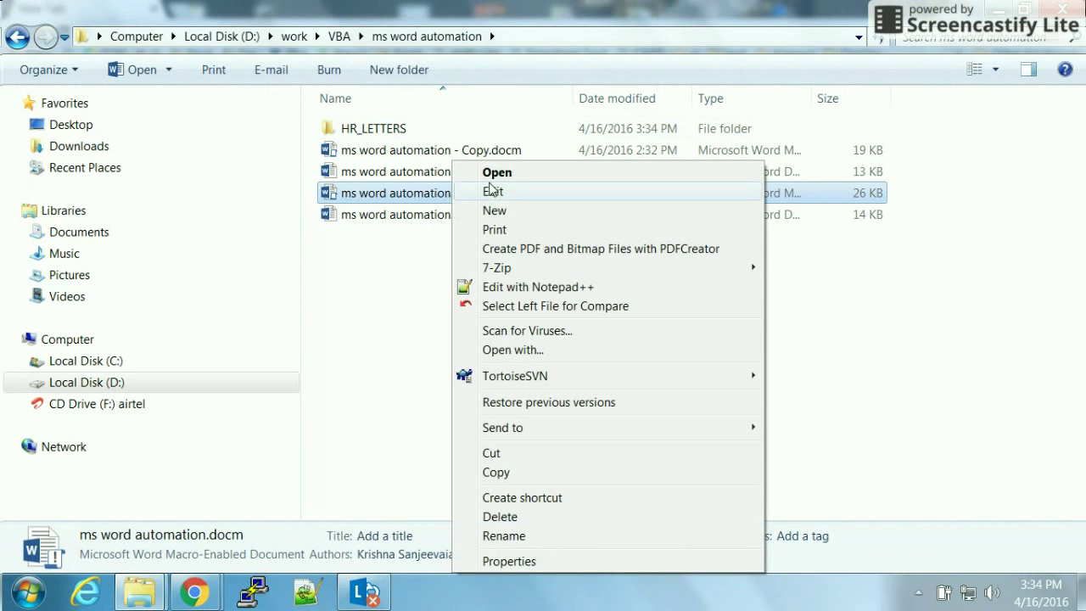
pyautogui.click(494, 170)
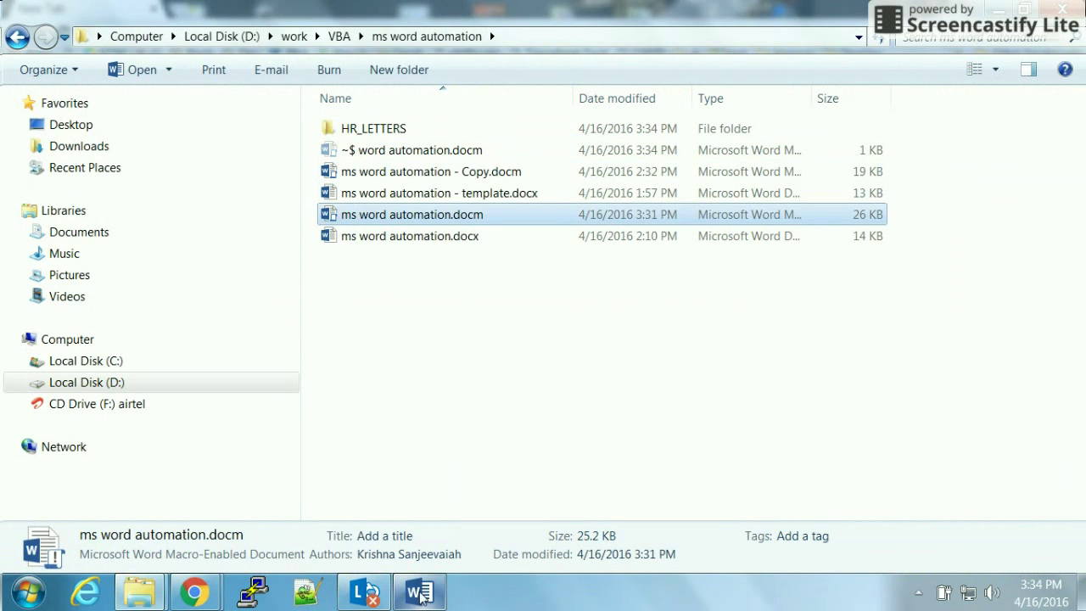
pyautogui.click(422, 597)
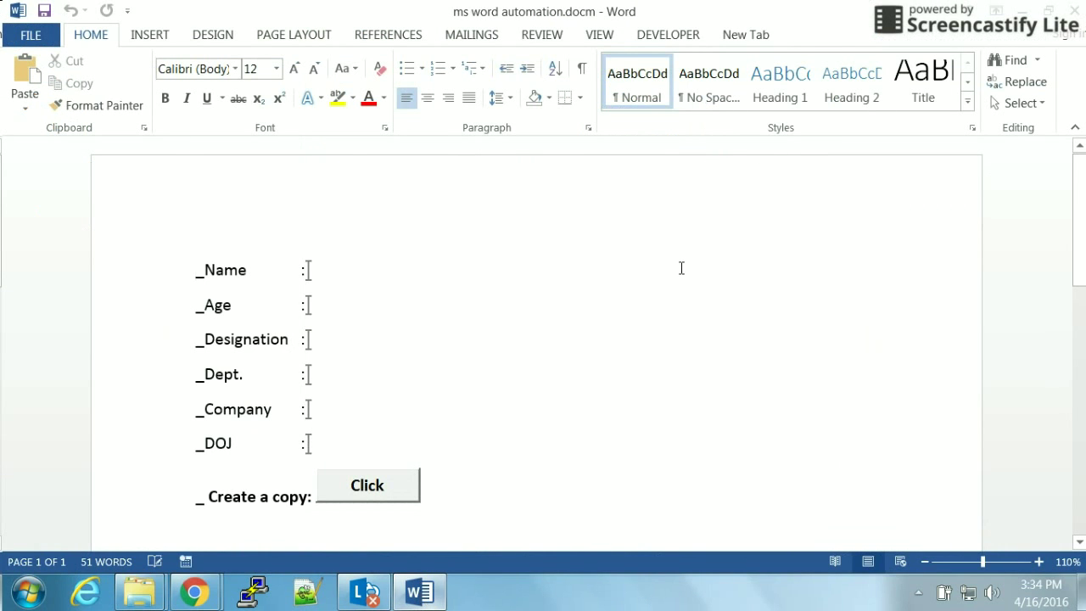
pyautogui.scroll(-4, 713, 273)
pyautogui.scroll(-1, 716, 276)
pyautogui.scroll(3, 716, 276)
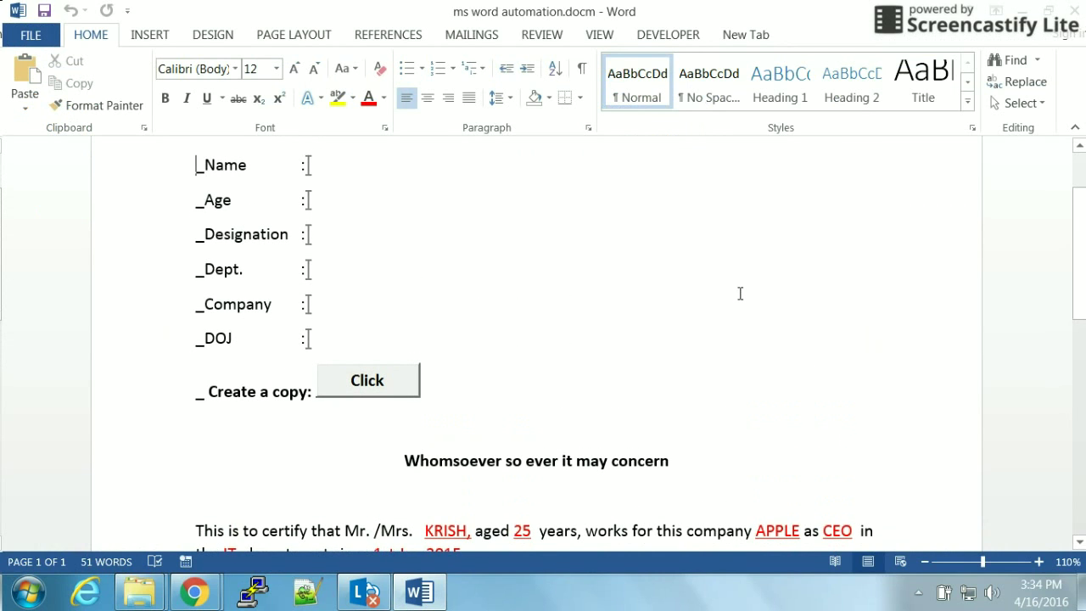
pyautogui.scroll(-1, 1082, 295)
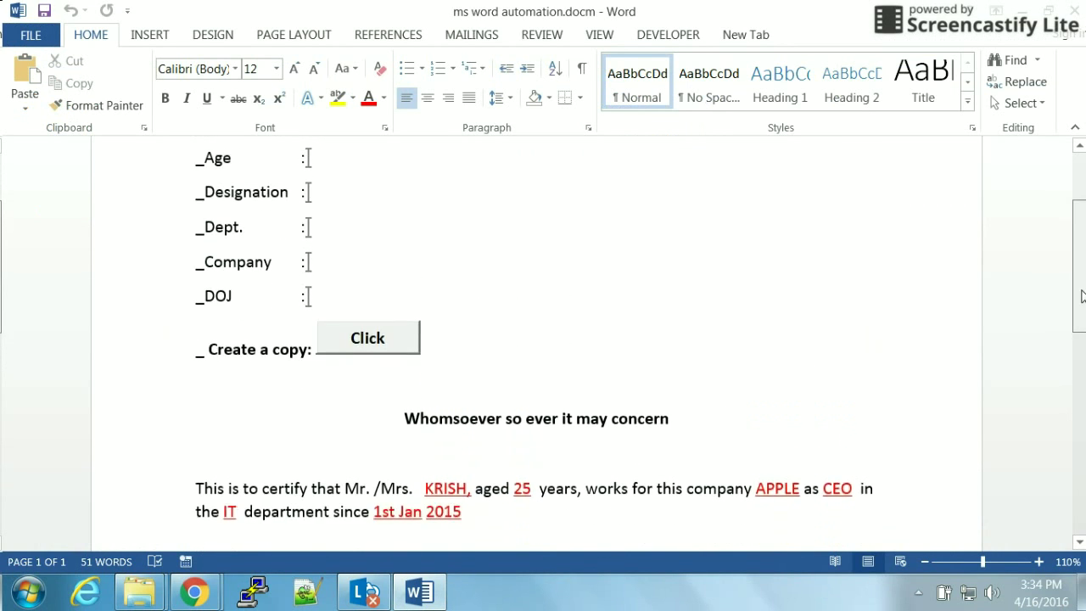
pyautogui.scroll(2, 1082, 295)
# - From the Age field, open Insert > Links > Bookmark, review bookmarks b1–b6, and close it
pyautogui.click(311, 253)
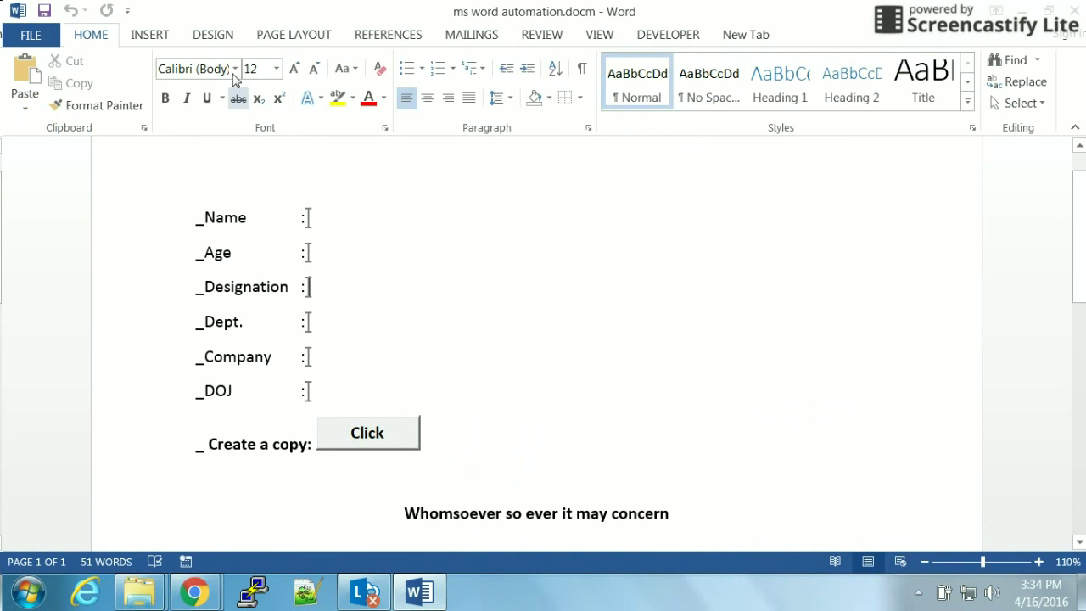
pyautogui.click(160, 39)
pyautogui.click(594, 92)
pyautogui.click(660, 174)
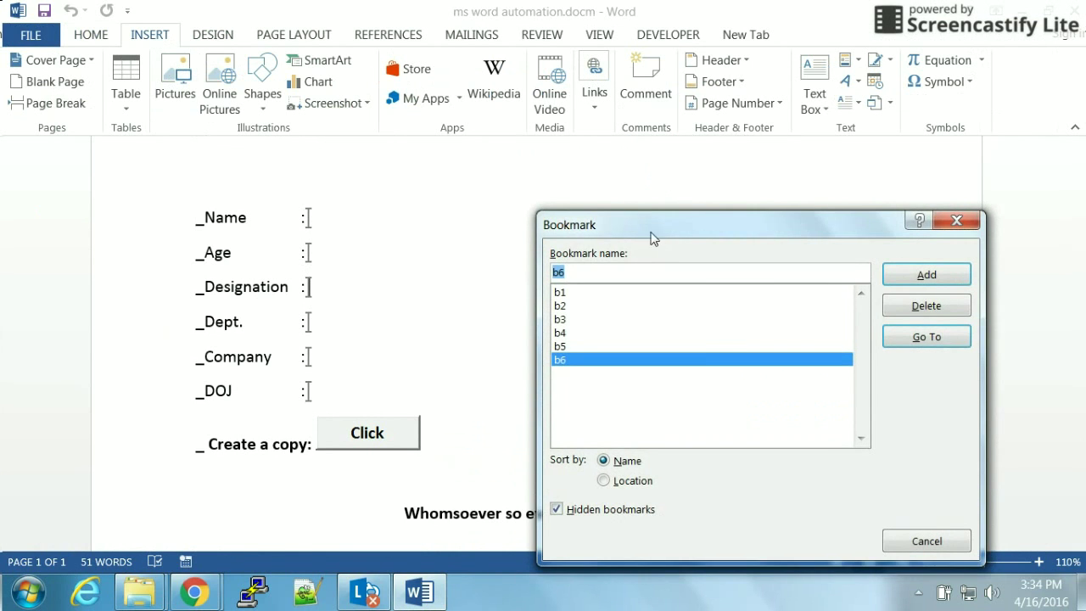
pyautogui.moveTo(649, 228); pyautogui.dragTo(672, 135)
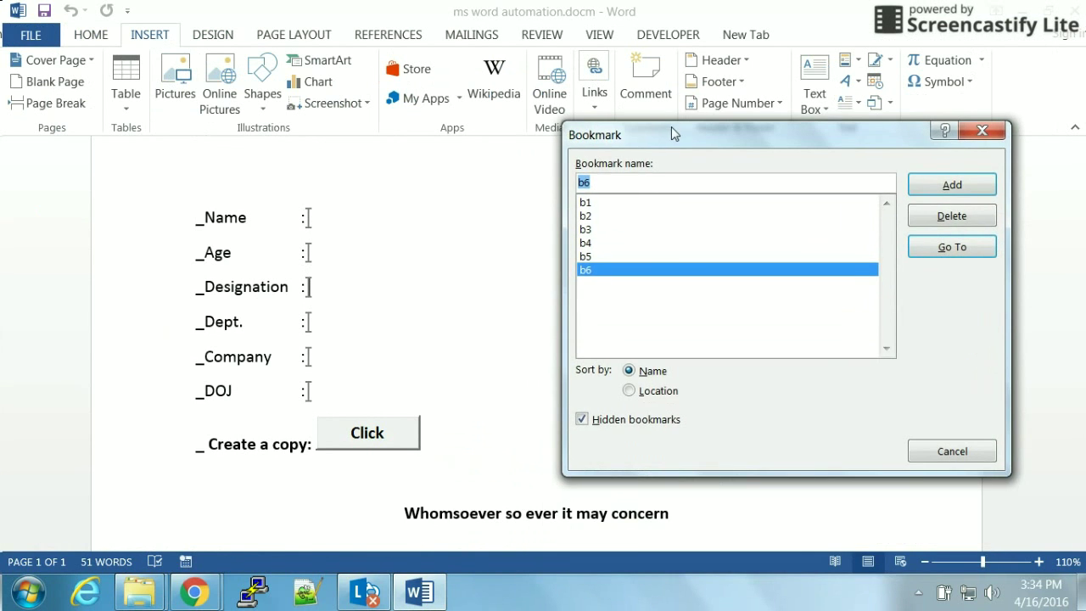
pyautogui.click(980, 131)
pyautogui.scroll(-4, 485, 405)
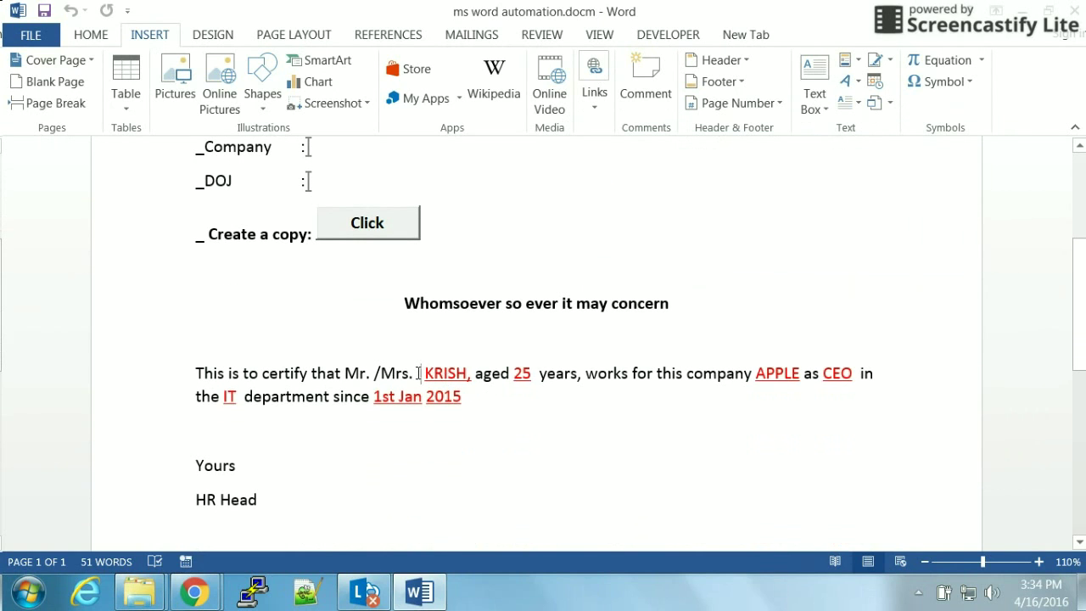
# - Select the certificate text and inspect its Quick Parts and field settings without changes
pyautogui.tripleClick(418, 373)
pyautogui.click(504, 406)
pyautogui.keyDown('shift'); pyautogui.click(416, 373); pyautogui.keyUp('shift')
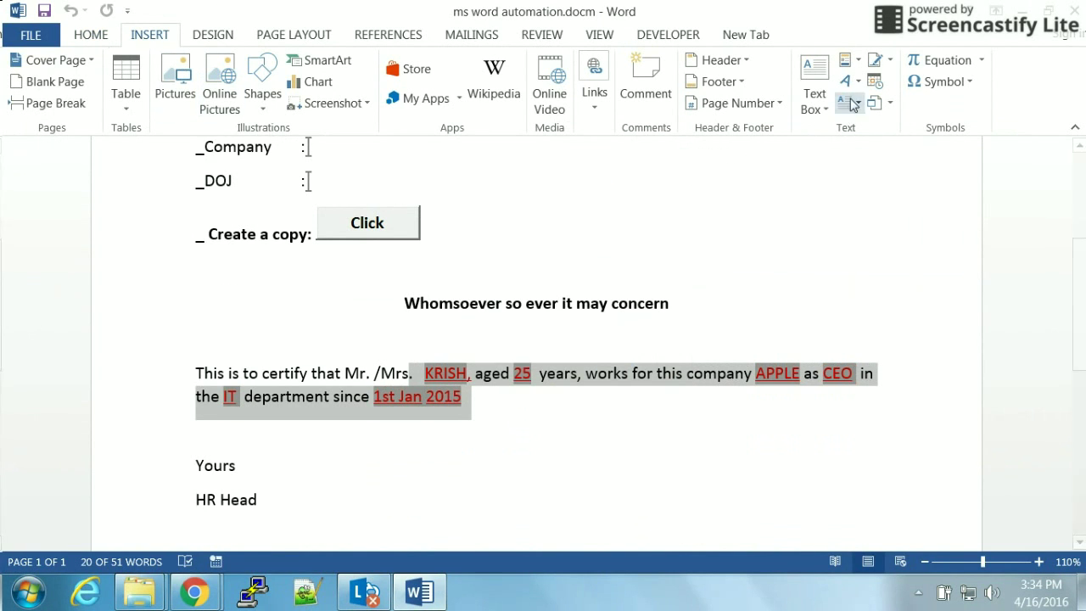
pyautogui.click(858, 61)
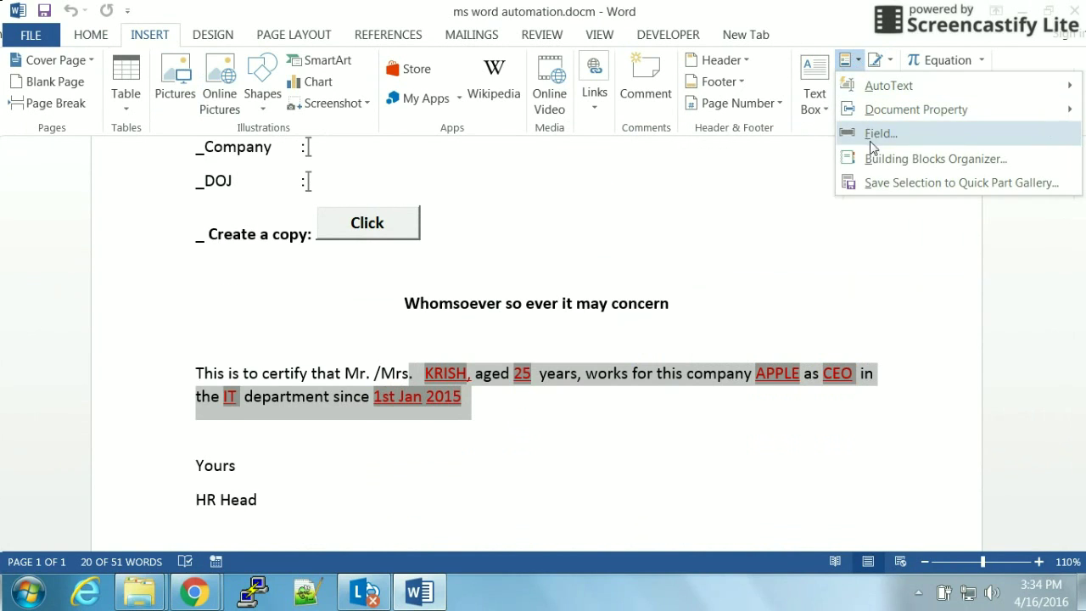
pyautogui.click(752, 436)
pyautogui.rightClick(428, 374)
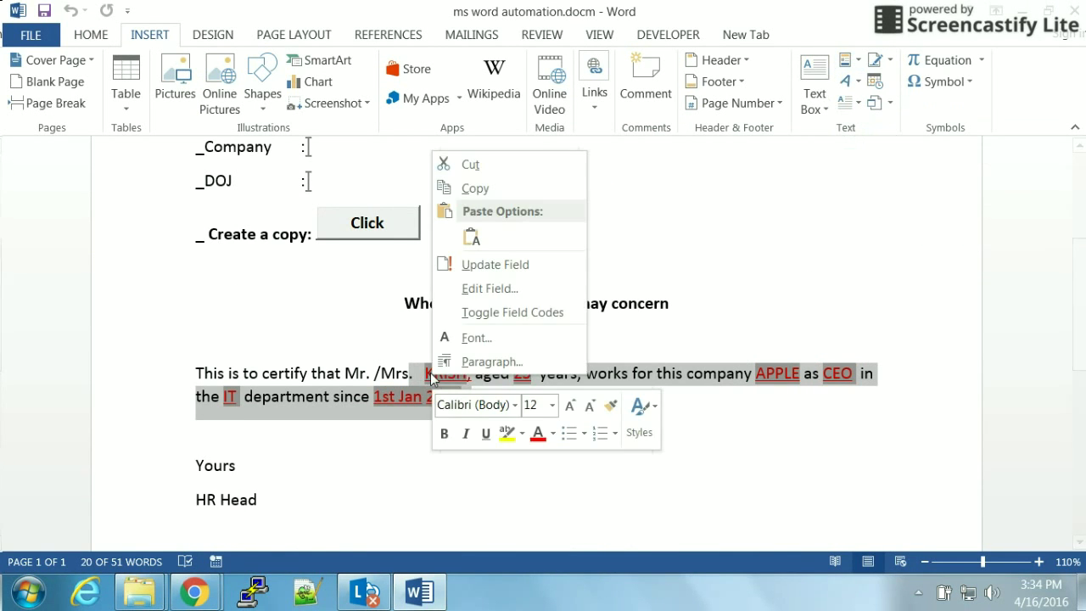
pyautogui.click(515, 291)
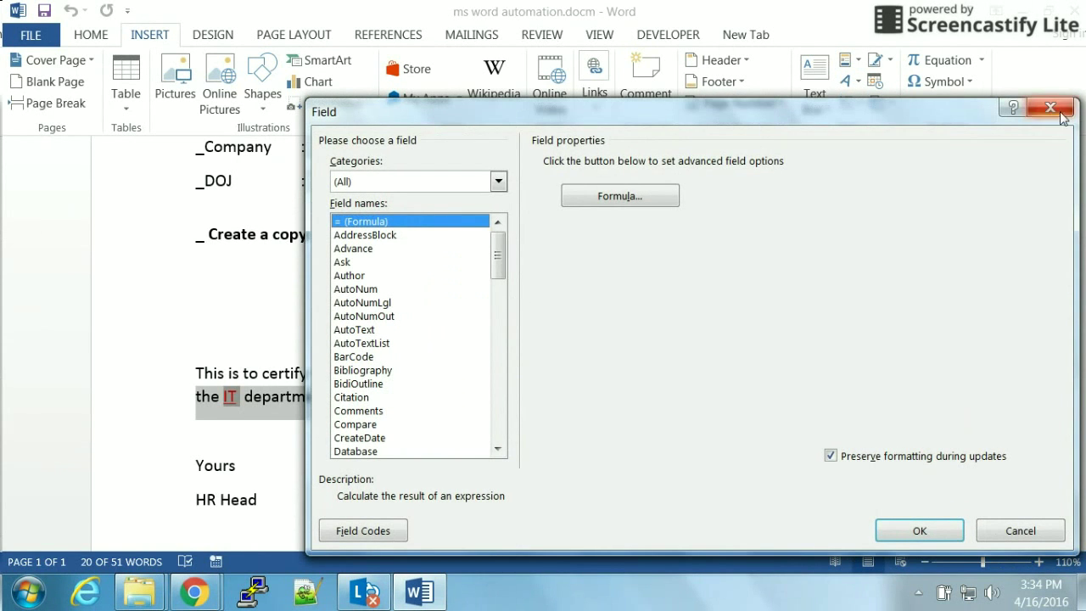
pyautogui.click(1050, 108)
# - Toggle field codes to reveal the REF b1–b6 codes, then switch back to values
pyautogui.rightClick(441, 372)
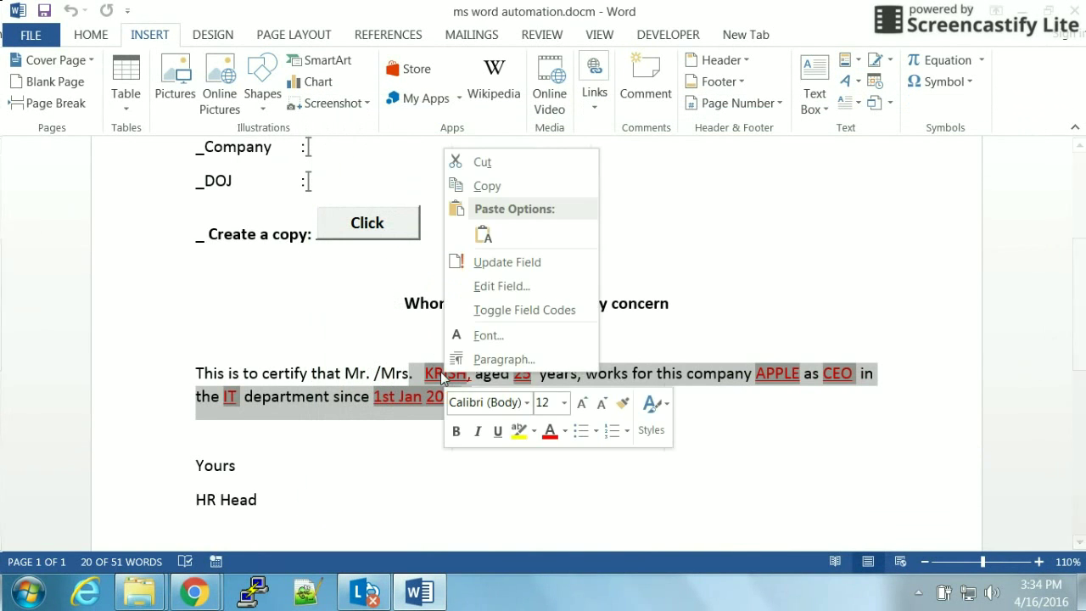
pyautogui.click(504, 313)
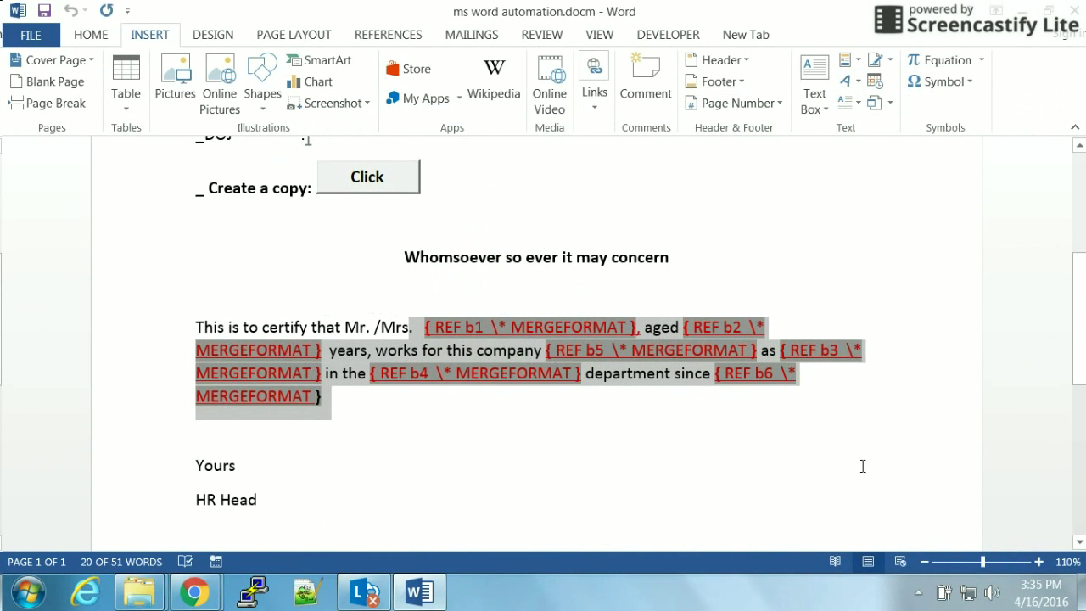
pyautogui.rightClick(564, 333)
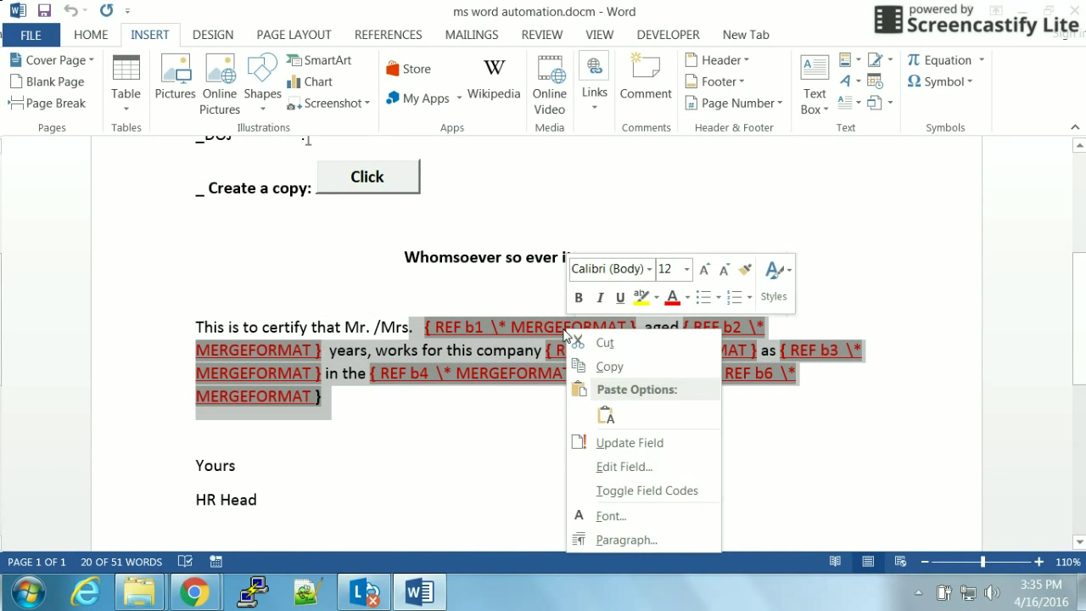
pyautogui.click(650, 490)
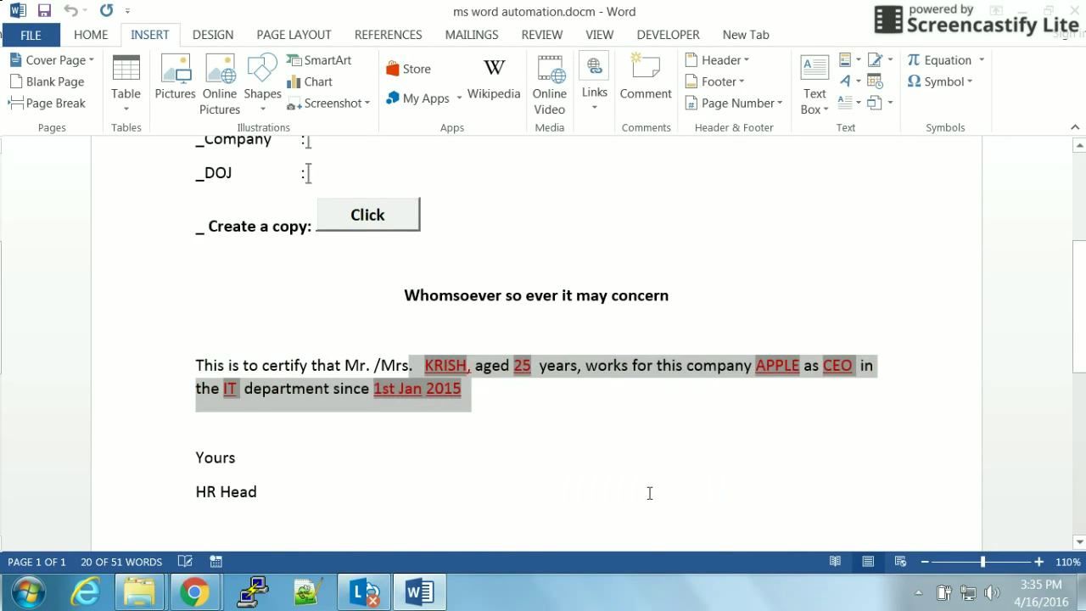
pyautogui.click(536, 450)
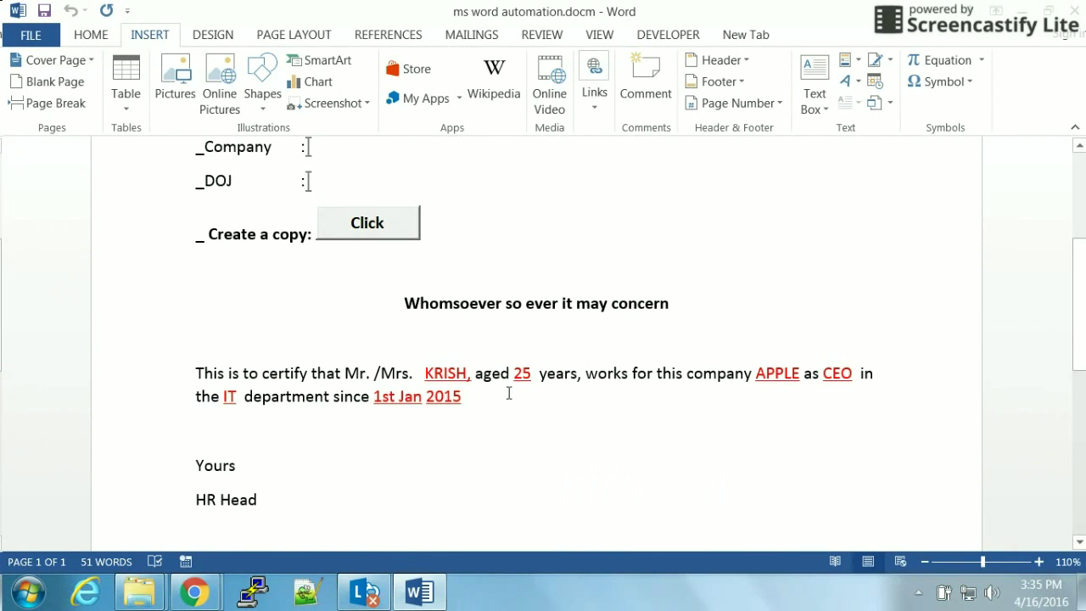
pyautogui.scroll(2, 517, 399)
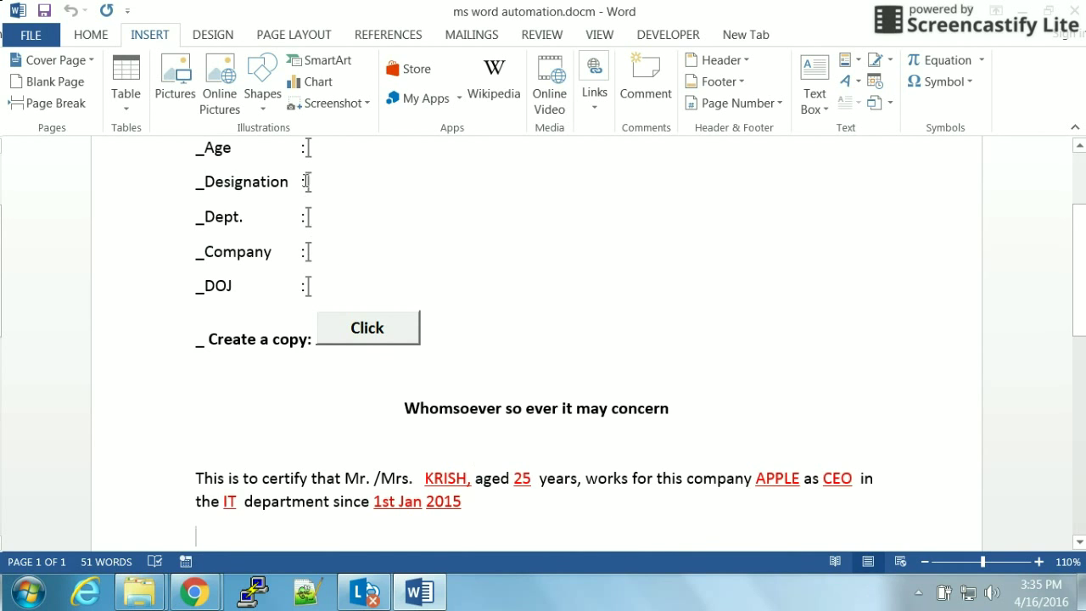
# - Open the Developer tab's Macros list and view the CreateACopy macro's code
pyautogui.scroll(1, 498, 389)
pyautogui.scroll(-2, 485, 468)
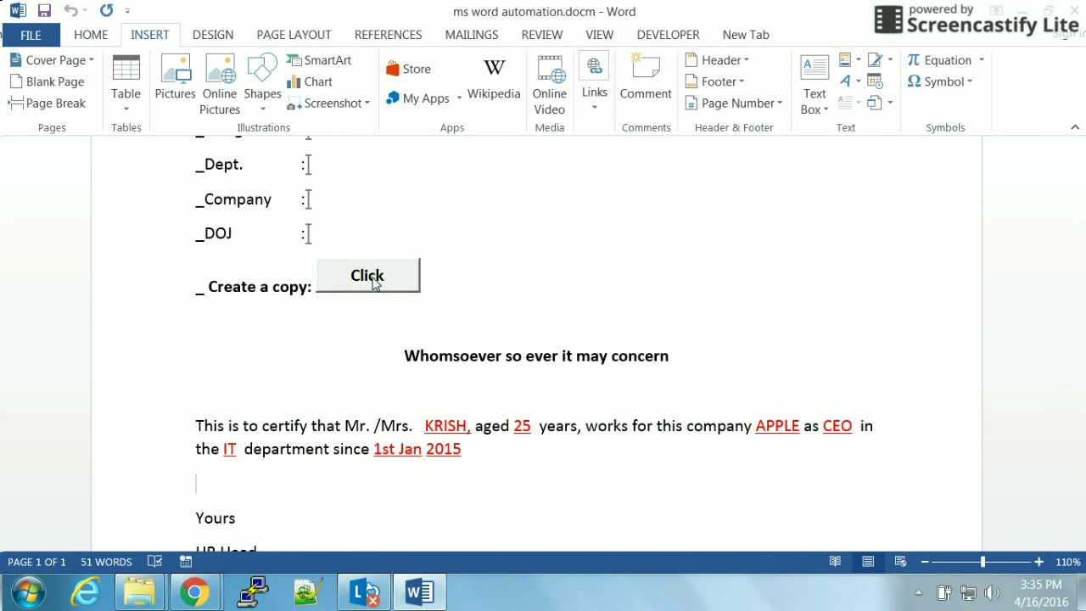
pyautogui.click(671, 34)
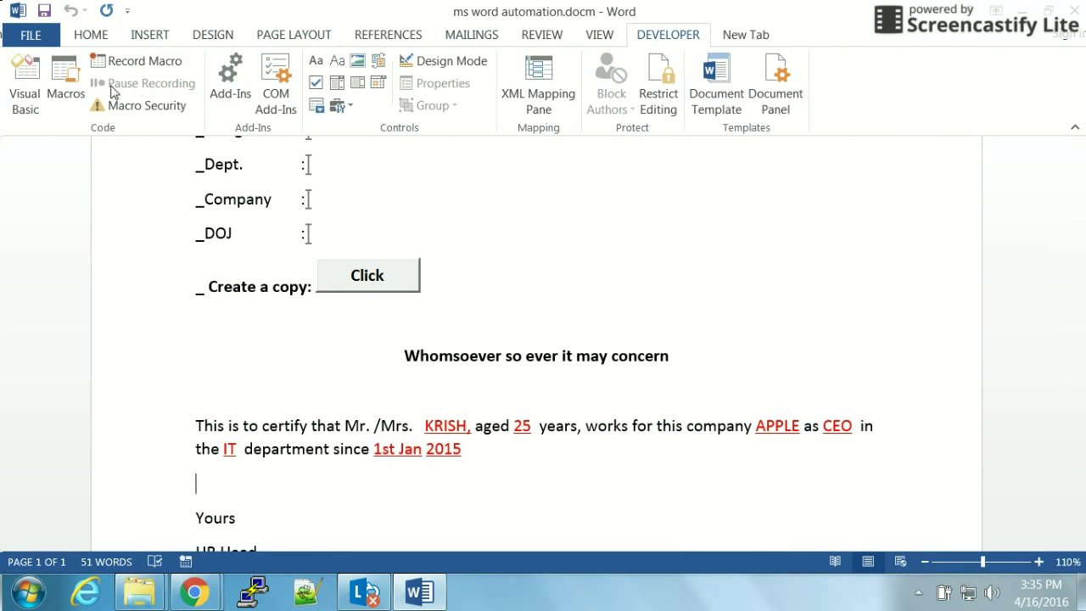
pyautogui.click(54, 93)
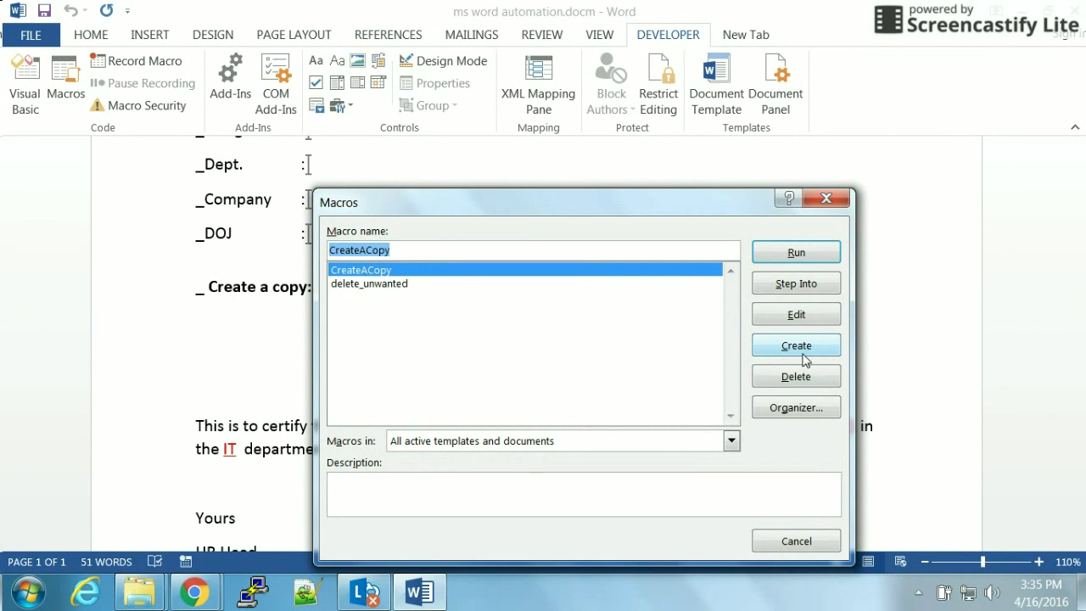
pyautogui.click(794, 317)
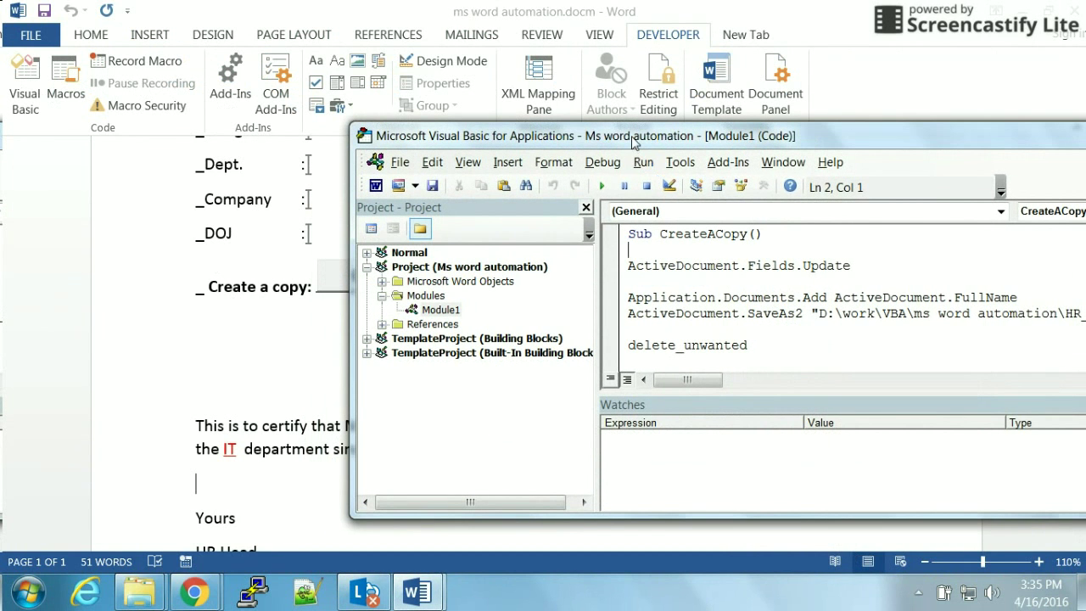
# - Inspect the ActiveDocument.Fields update line, then float the code window lower over the letter
pyautogui.doubleClick(643, 139)
pyautogui.doubleClick(338, 137)
pyautogui.click(416, 138)
pyautogui.doubleClick(416, 139)
pyautogui.doubleClick(481, 10)
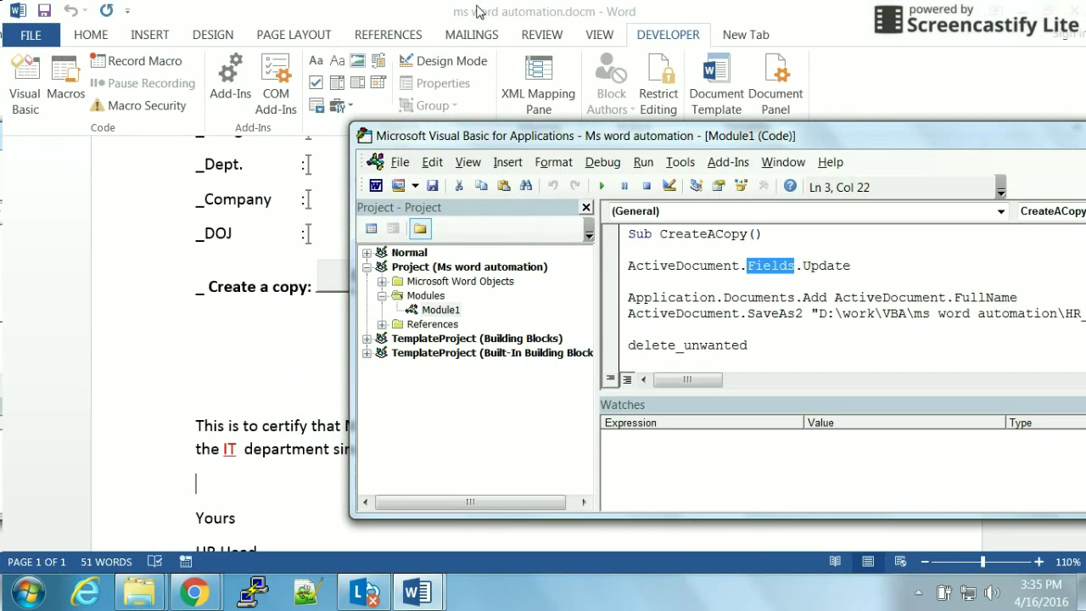
pyautogui.moveTo(644, 137); pyautogui.dragTo(433, 185)
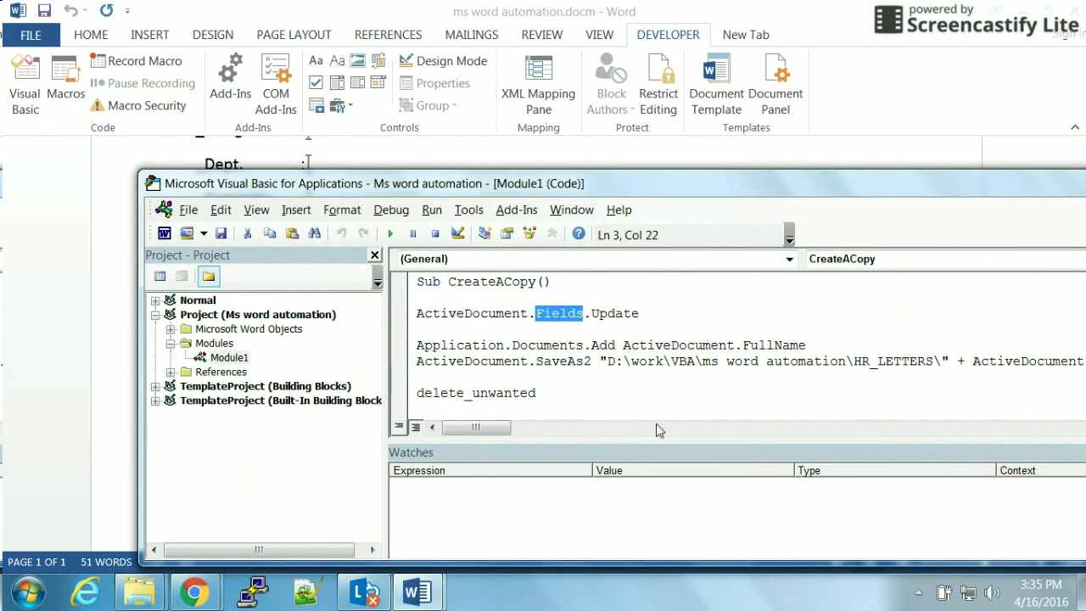
# - Examine the Application add-document line and the ActiveDocument SaveAs2 line of CreateACopy
pyautogui.doubleClick(437, 346)
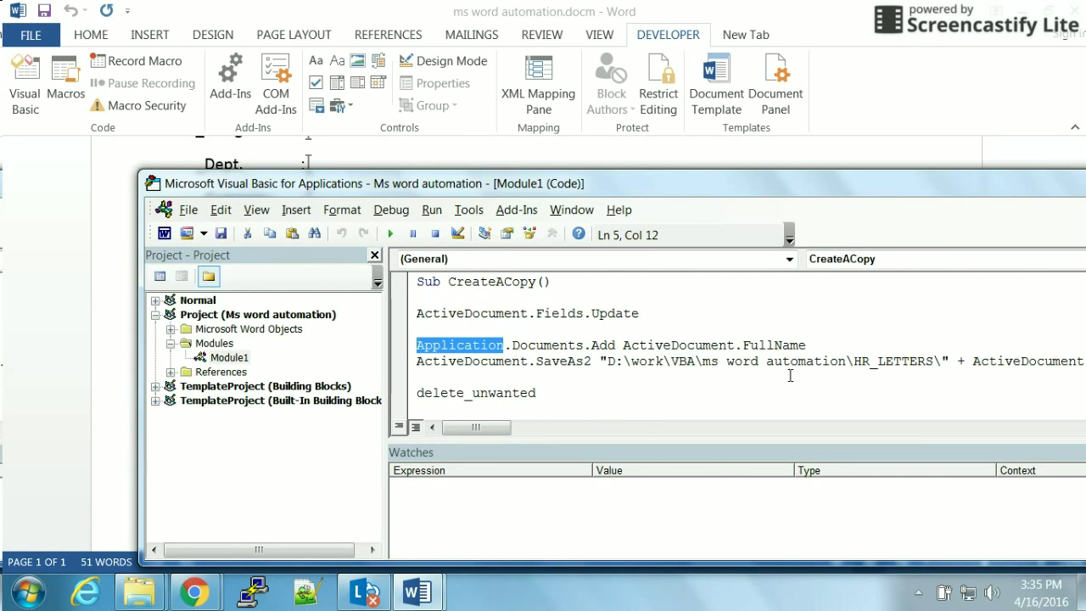
pyautogui.click(698, 345)
pyautogui.doubleClick(698, 345)
pyautogui.click(698, 345)
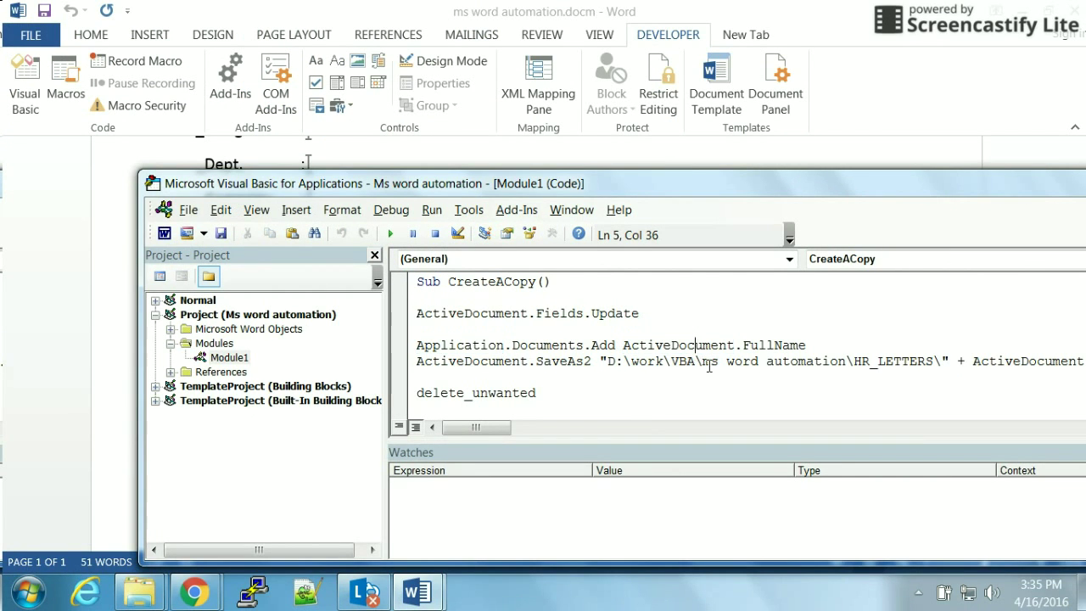
pyautogui.click(481, 362)
pyautogui.doubleClick(482, 363)
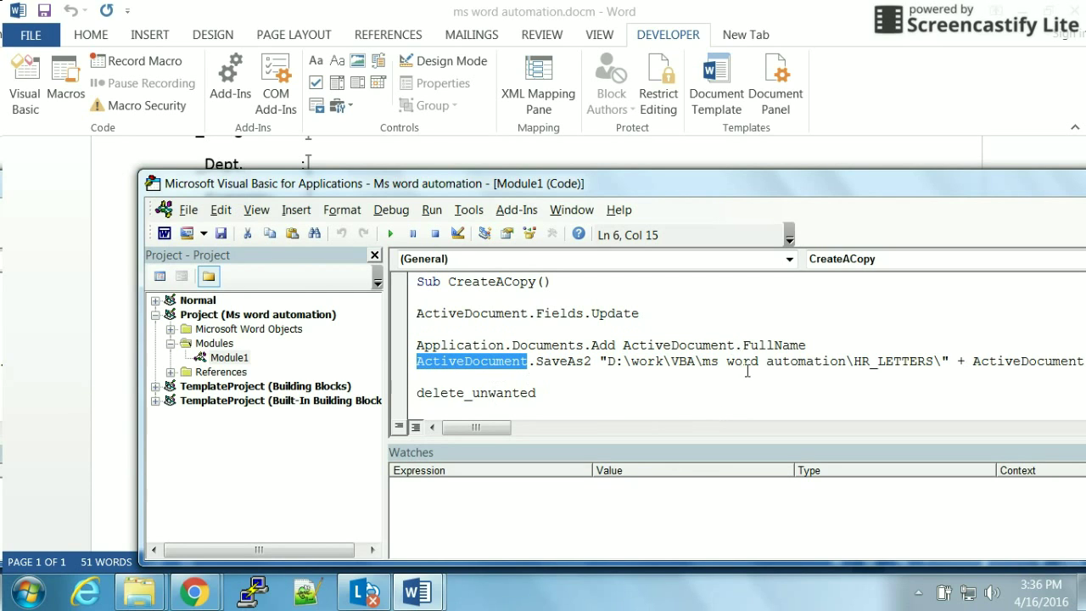
# - Find the delete_unwanted call, review the code around it, and maximize the editor
pyautogui.scroll(-1, 748, 370)
pyautogui.doubleClick(499, 346)
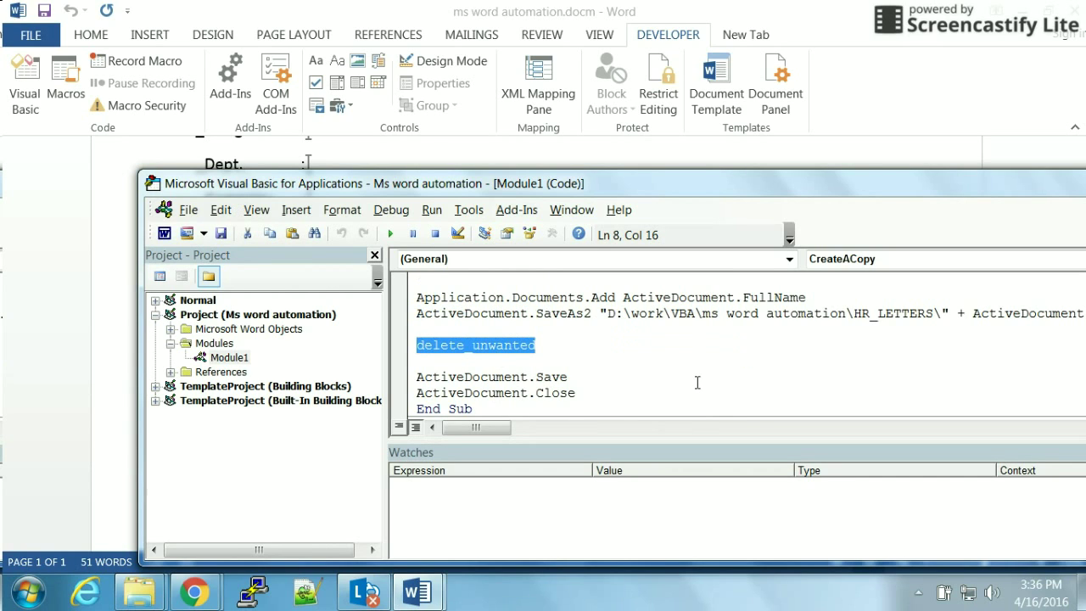
pyautogui.scroll(-1, 697, 383)
pyautogui.scroll(-3, 698, 382)
pyautogui.scroll(2, 698, 383)
pyautogui.scroll(1, 697, 382)
pyautogui.doubleClick(643, 182)
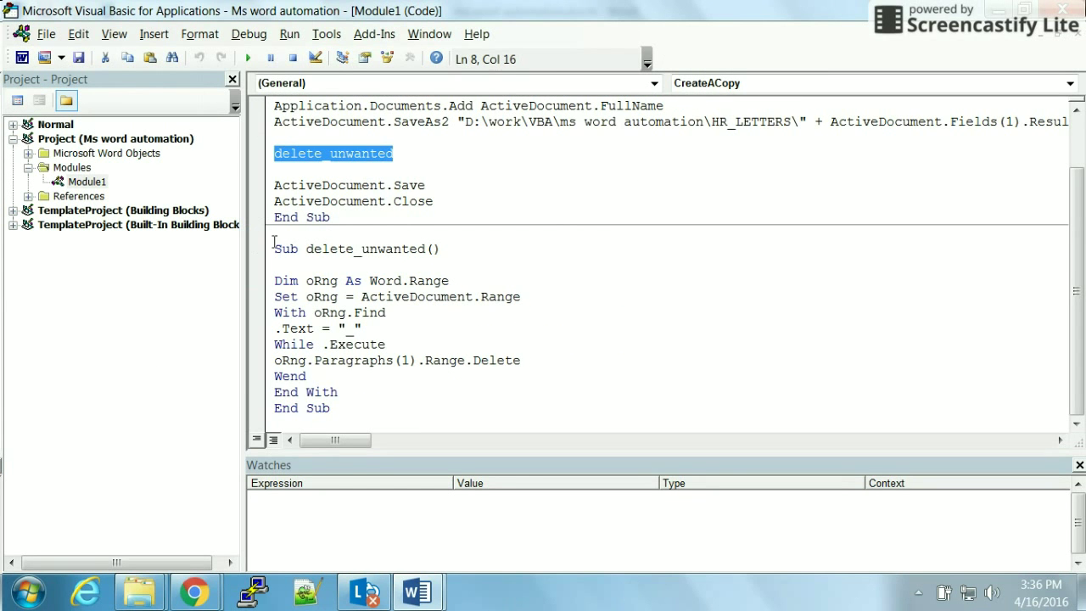
# - Review the delete_unwanted body from Dim to Wend and the "_" it searches for
pyautogui.moveTo(274, 281); pyautogui.dragTo(410, 381)
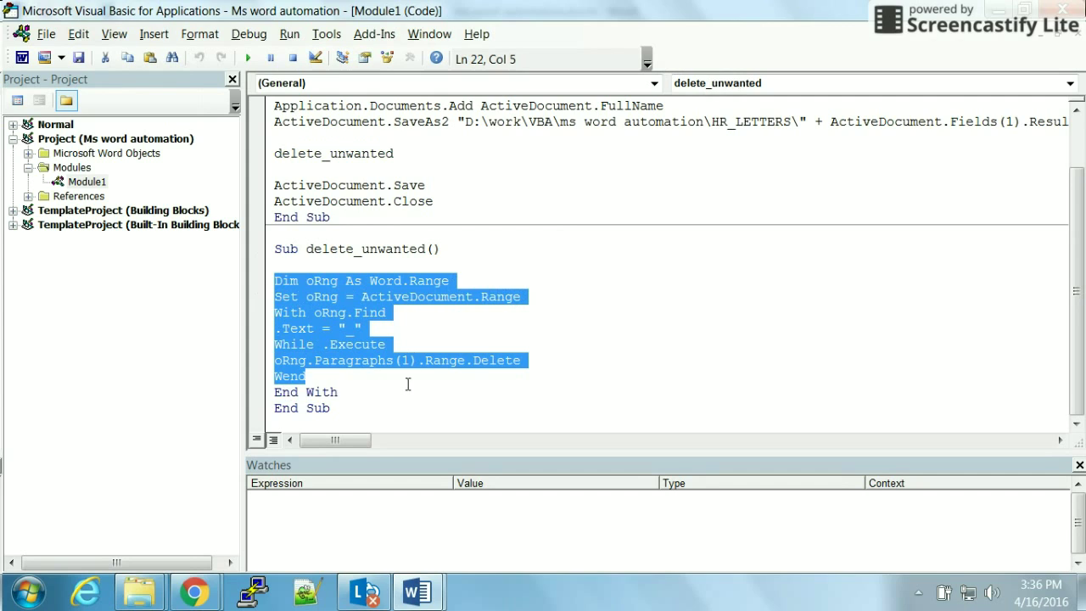
pyautogui.click(607, 387)
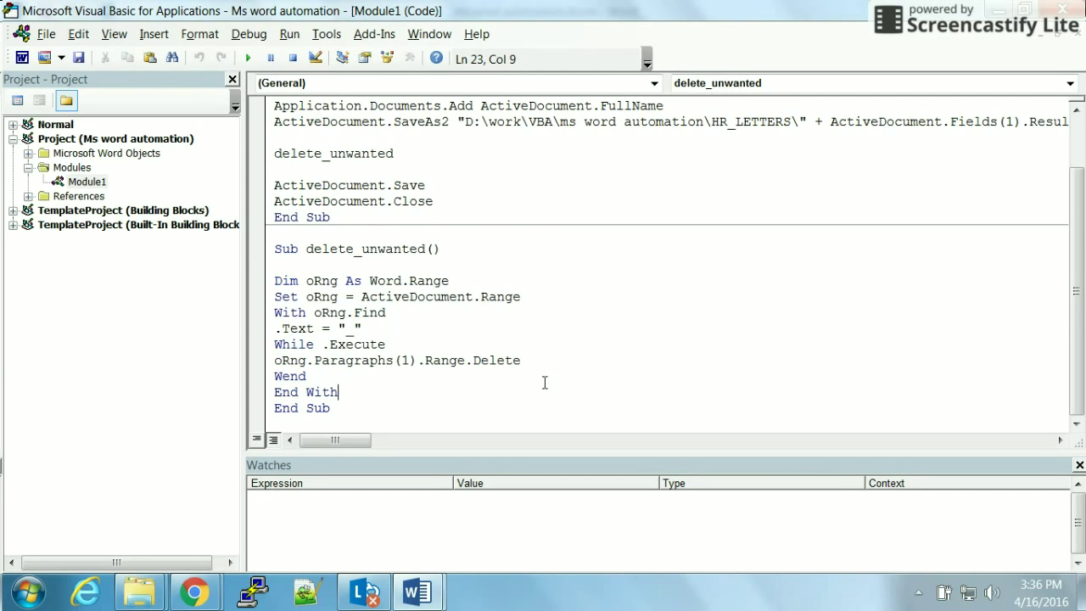
pyautogui.doubleClick(349, 330)
# - Check the ActiveDocument Save and Close lines, then switch back to the Word document
pyautogui.scroll(1, 471, 385)
pyautogui.click(301, 235)
pyautogui.doubleClick(300, 235)
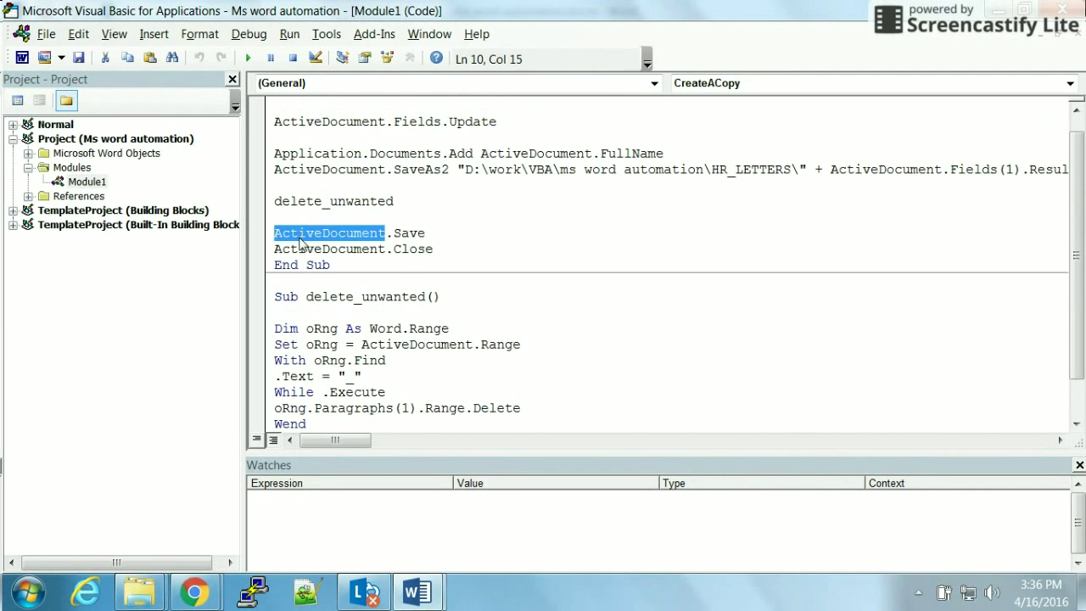
pyautogui.doubleClick(367, 251)
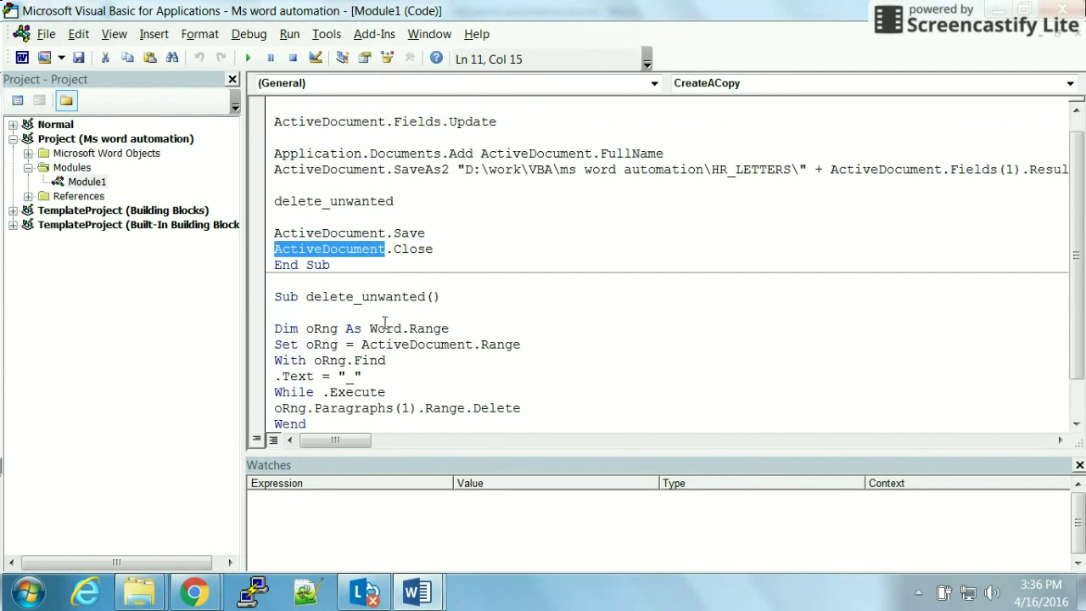
pyautogui.click(421, 596)
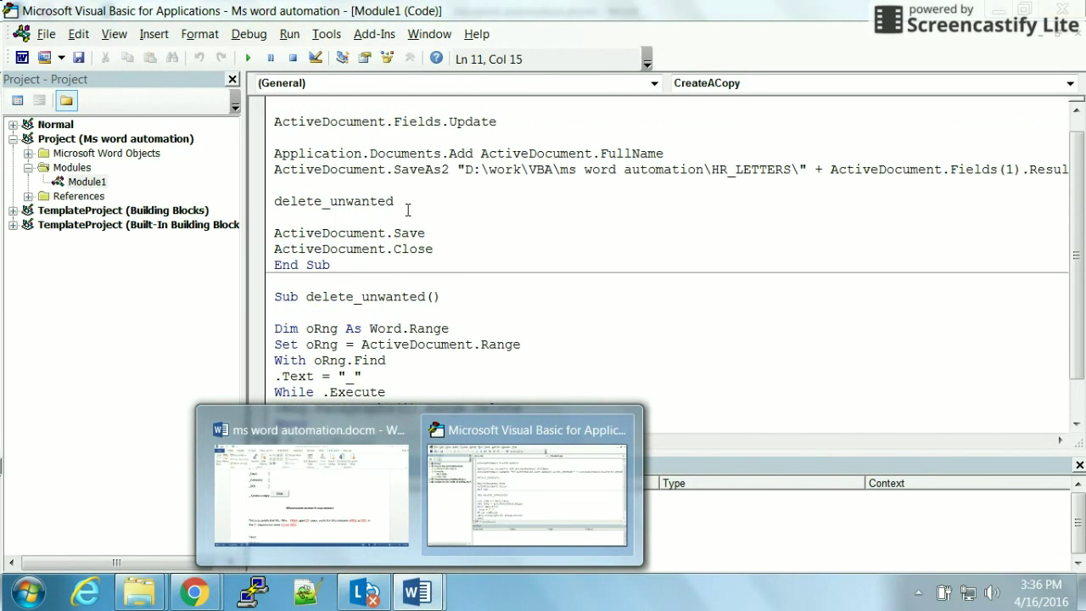
pyautogui.click(517, 480)
# - Bring the certificate letter template to the front and start its Click letter generator
pyautogui.moveTo(417, 592)
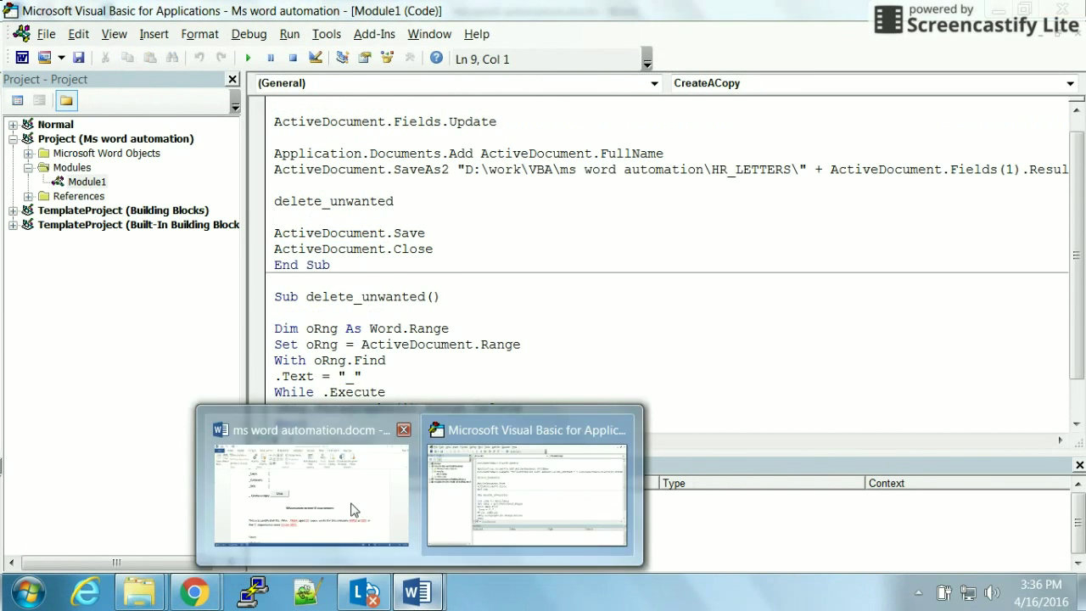
pyautogui.click(351, 506)
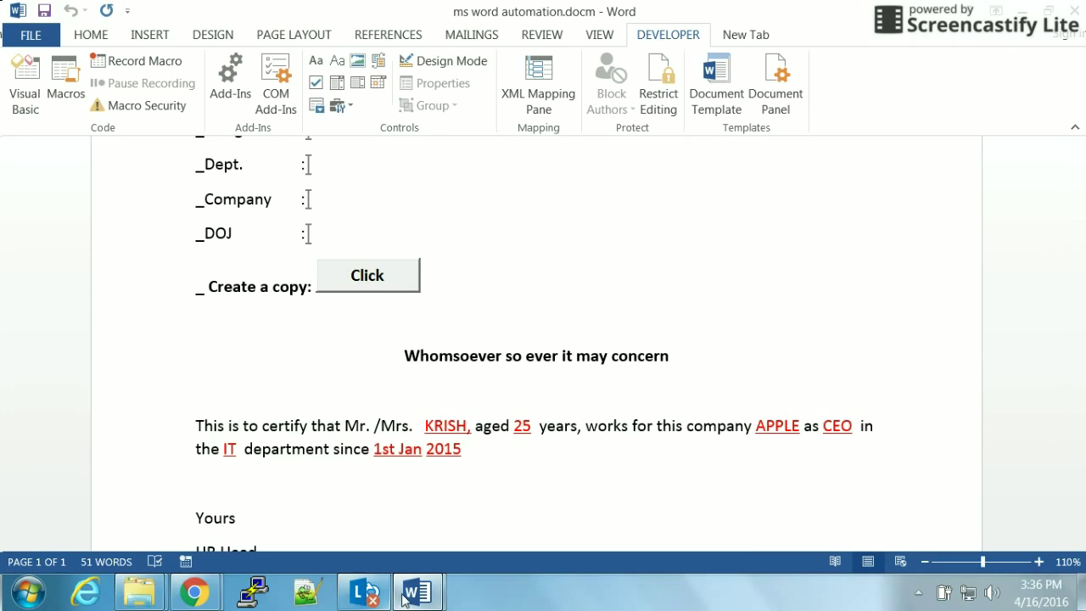
pyautogui.moveTo(414, 596)
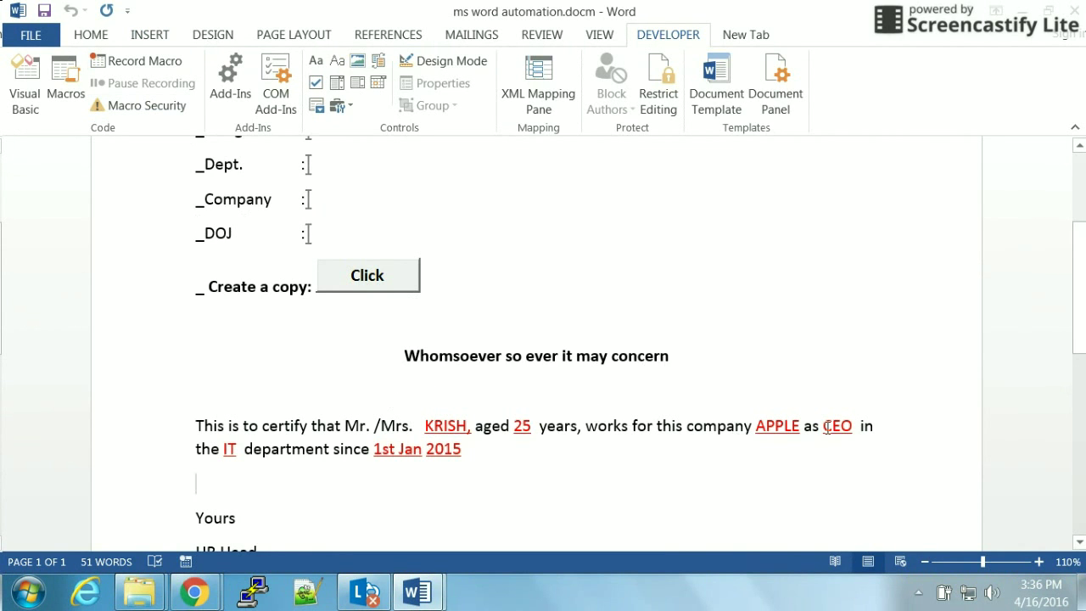
pyautogui.click(377, 282)
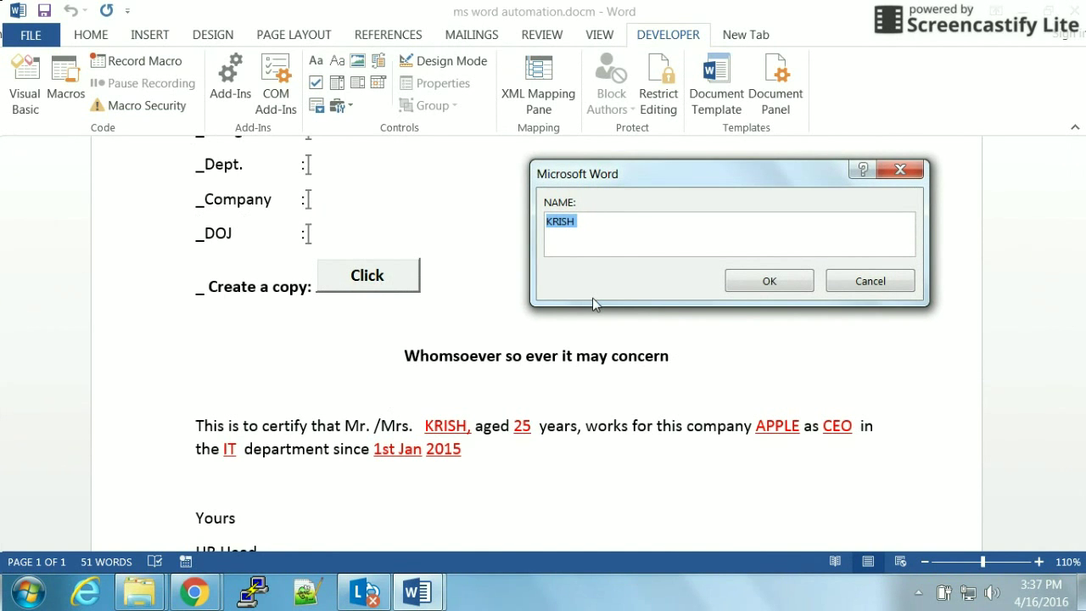
# - Generate a letter for the new employee's name, keeping 25, CEO, IT, APPLE and 1st Jan 2015
pyautogui.write('RAJU')
pyautogui.click(748, 285)
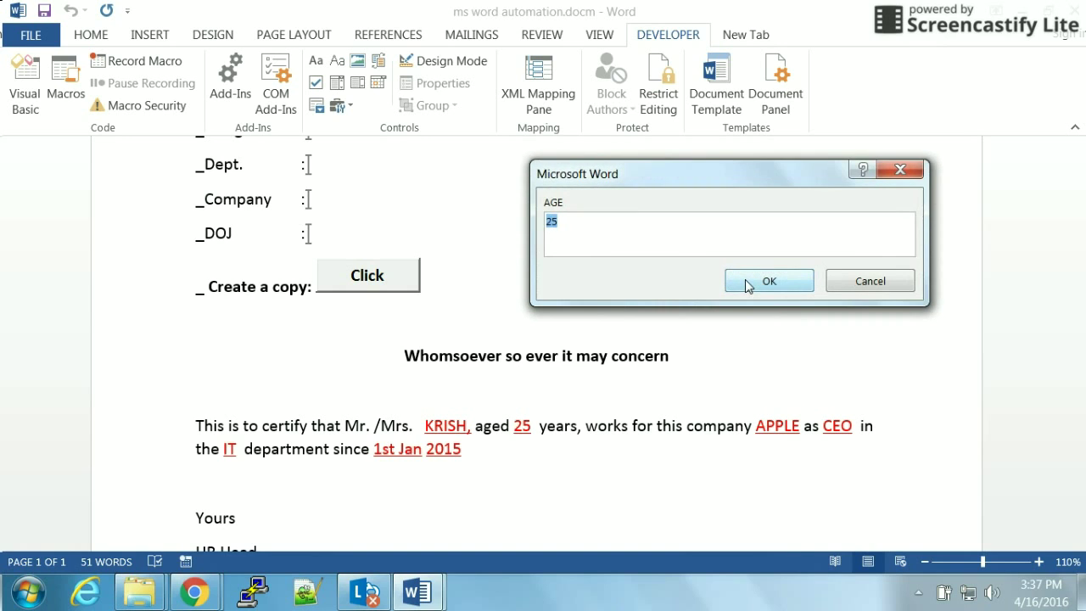
pyautogui.click(749, 285)
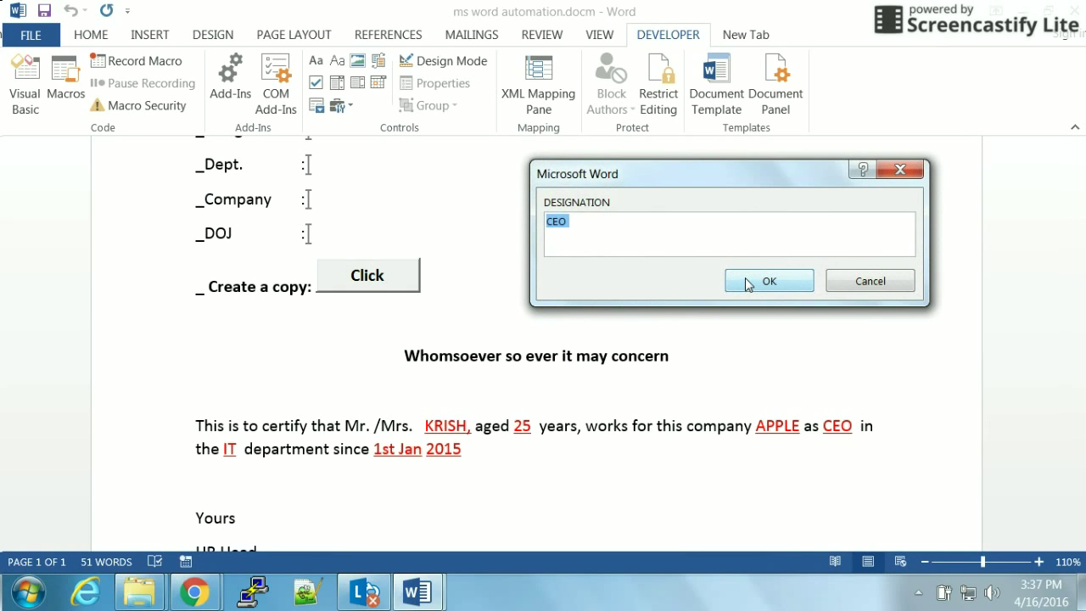
pyautogui.click(747, 284)
pyautogui.click(748, 284)
pyautogui.click(748, 285)
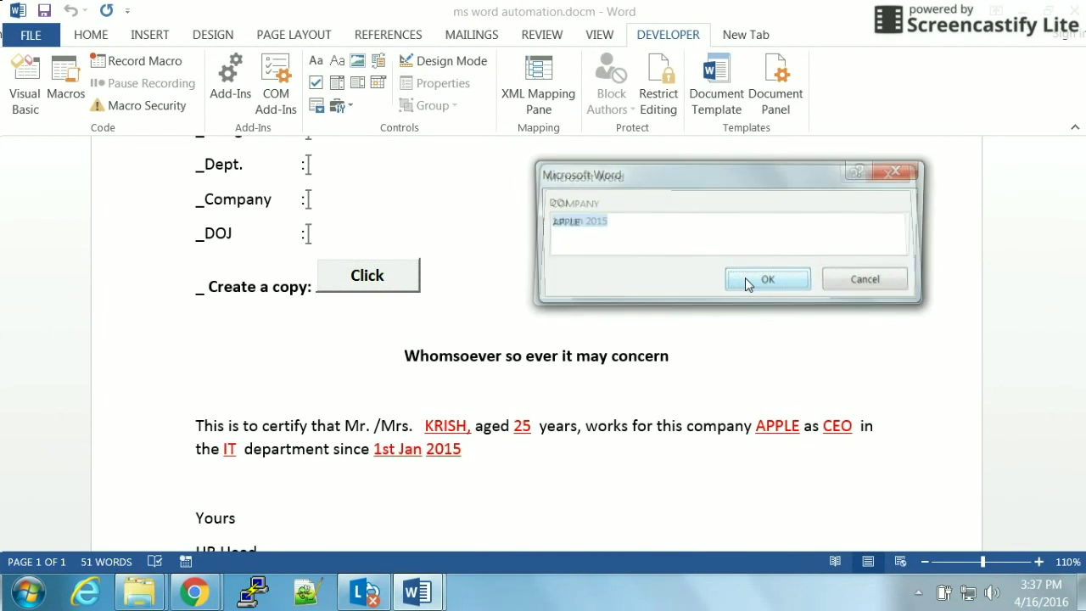
pyautogui.click(745, 278)
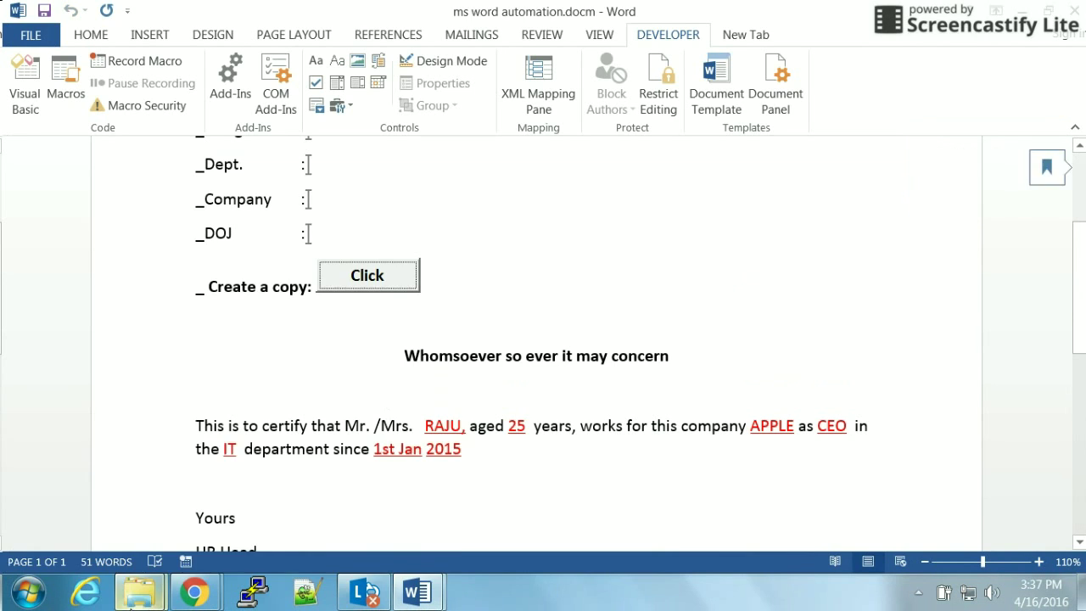
pyautogui.moveTo(140, 591)
pyautogui.click(344, 476)
# - Open the newest employee letter .docx from the HR_LETTERS folder in Word
pyautogui.doubleClick(411, 130)
pyautogui.rightClick(377, 163)
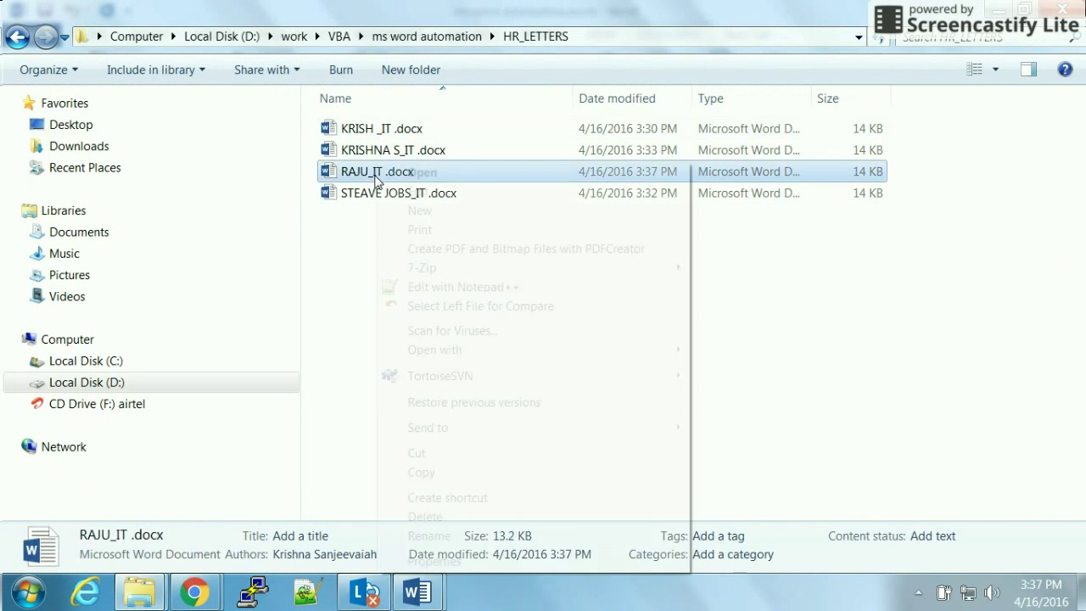
pyautogui.click(399, 172)
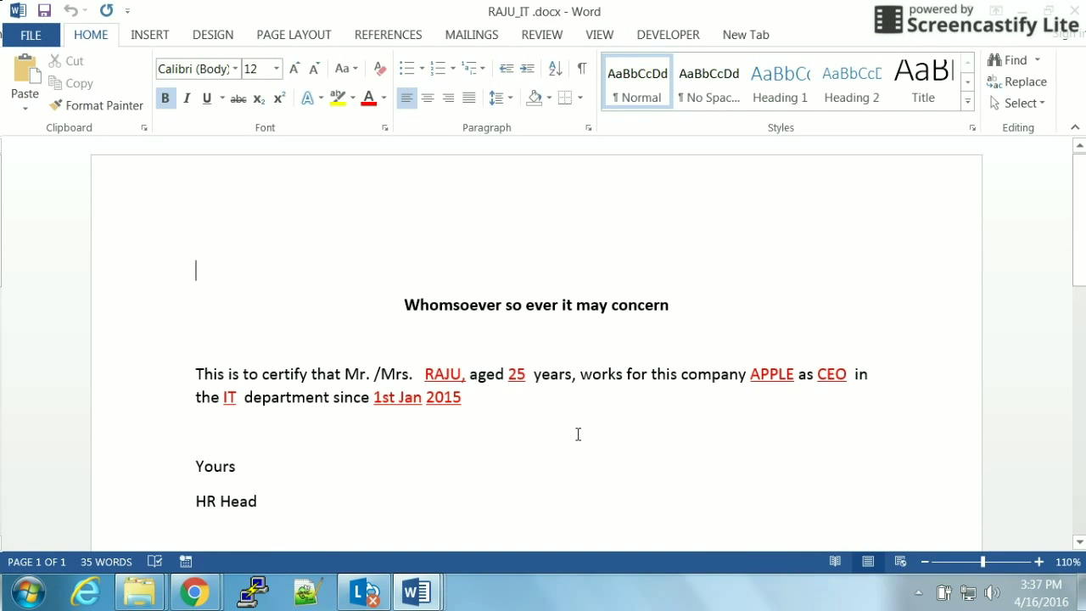
pyautogui.scroll(-2, 578, 435)
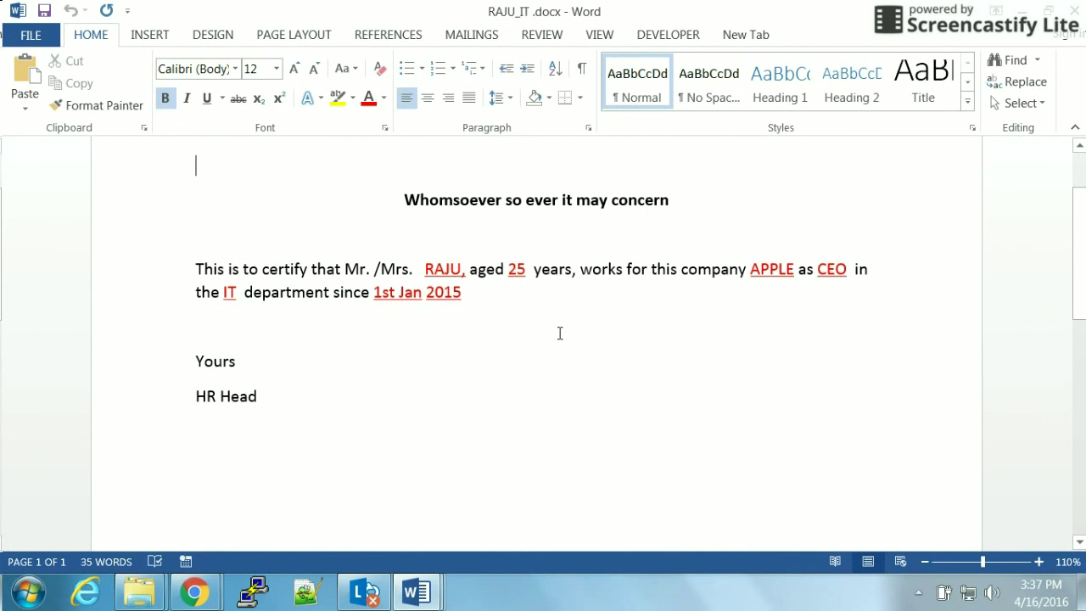
pyautogui.click(195, 592)
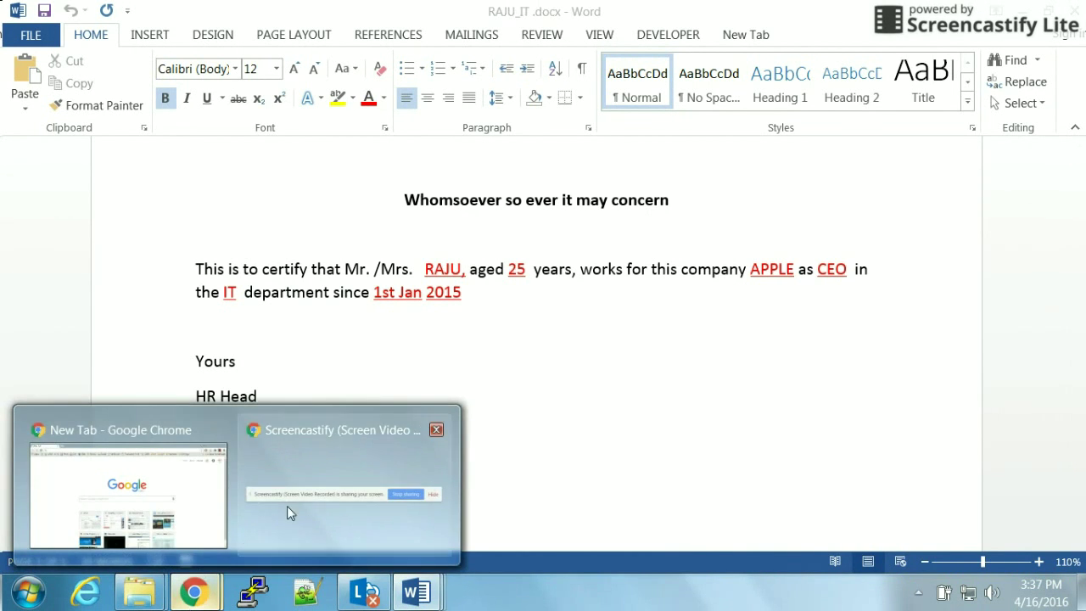